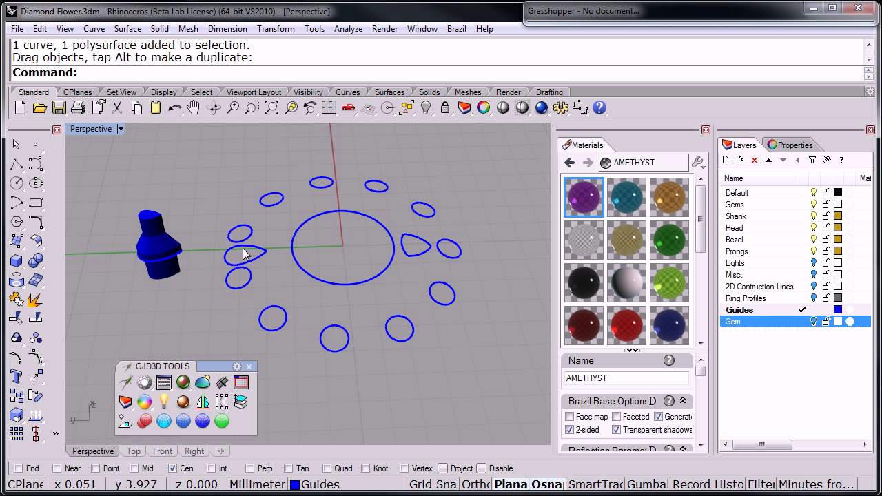
Step: Examine the pear-shaped cutter solid and the guide curves arranged around the large centre circle
right_click_drag(275, 269, 217, 292)
scroll(166, 294, "up", 2)
left_click(225, 288)
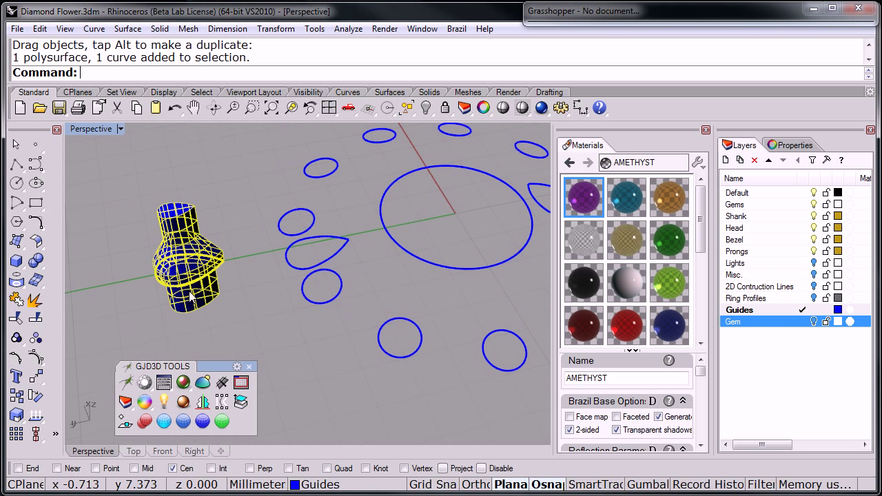
left_click(228, 288)
right_click_drag(287, 299, 275, 314)
left_click(347, 267)
left_click(283, 281)
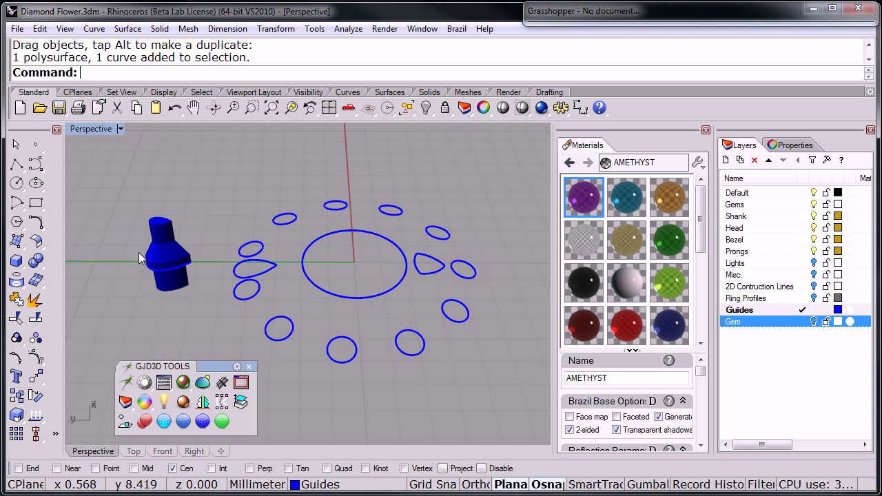
right_click_drag(138, 252, 386, 286)
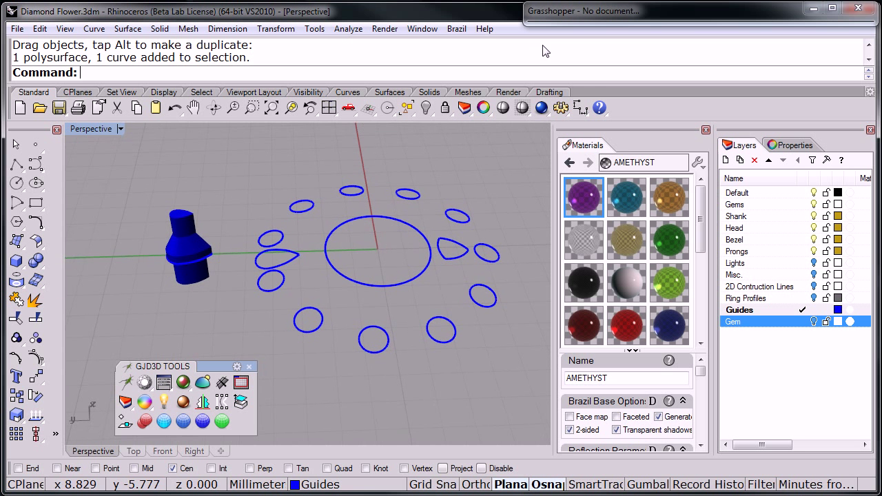
Step: Switch to Grasshopper and open the definition GJD_025_Scale_Orient_Stones.ghx from the GH_DEFINITIONS folder
double_click(580, 13)
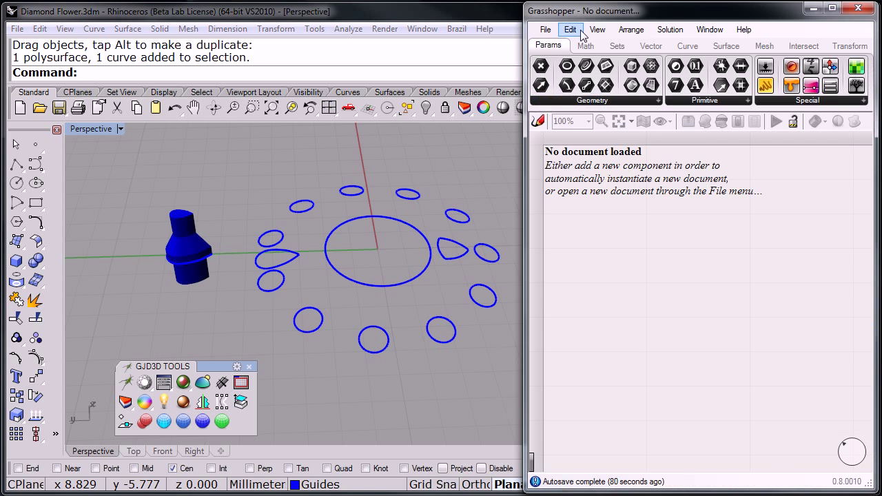
left_click(545, 29)
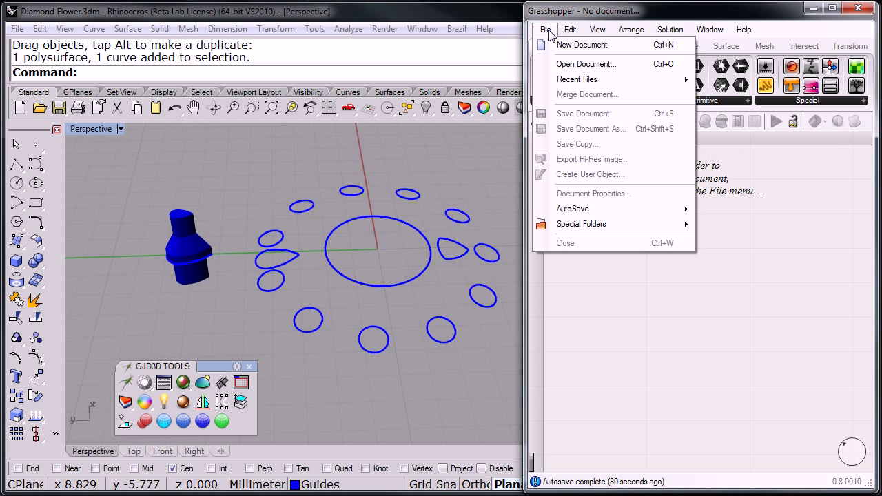
left_click(571, 62)
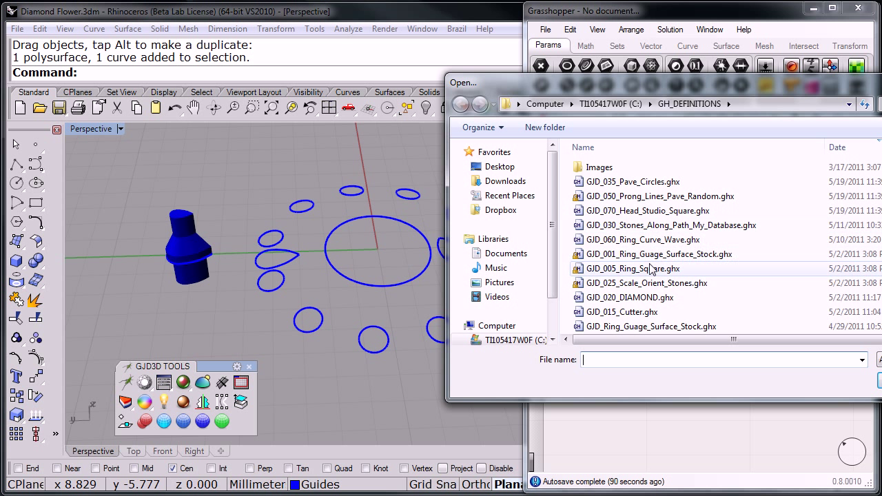
left_click(654, 283)
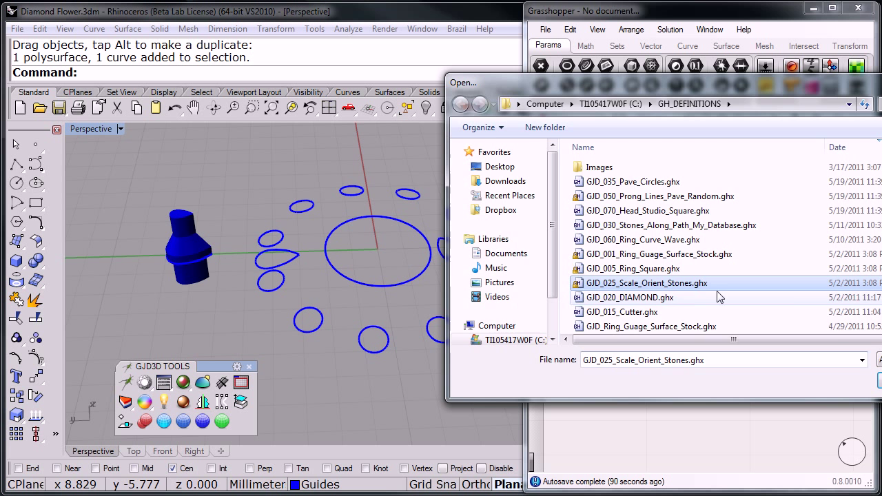
double_click(632, 284)
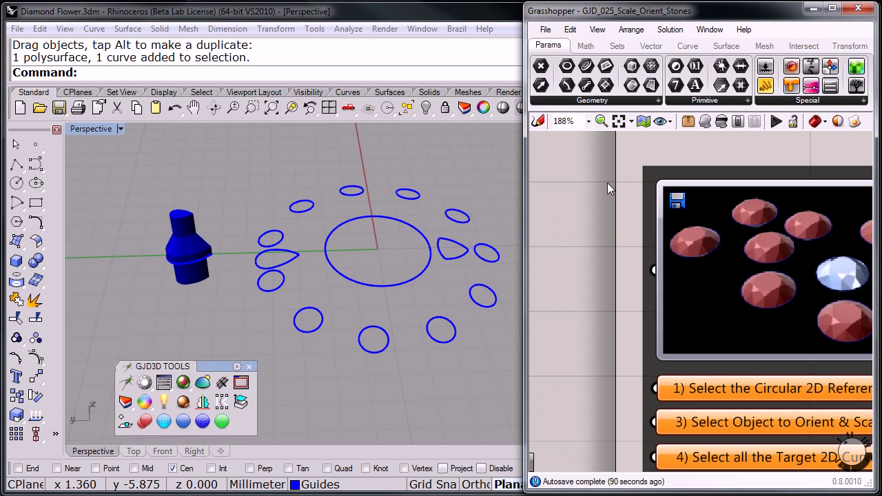
Step: Assign the pear-shaped curve around the cutter's widest part to the definition's circular 2D reference
scroll(741, 310, "down", 4)
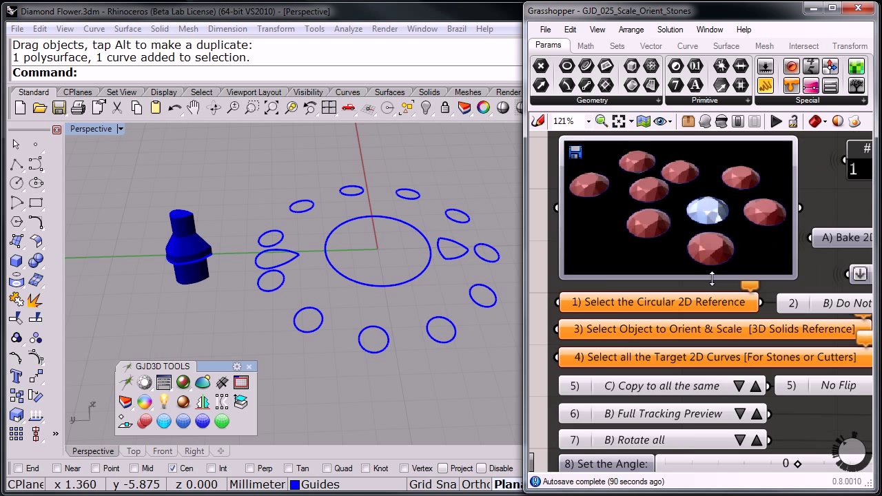
scroll(733, 303, "up", 1)
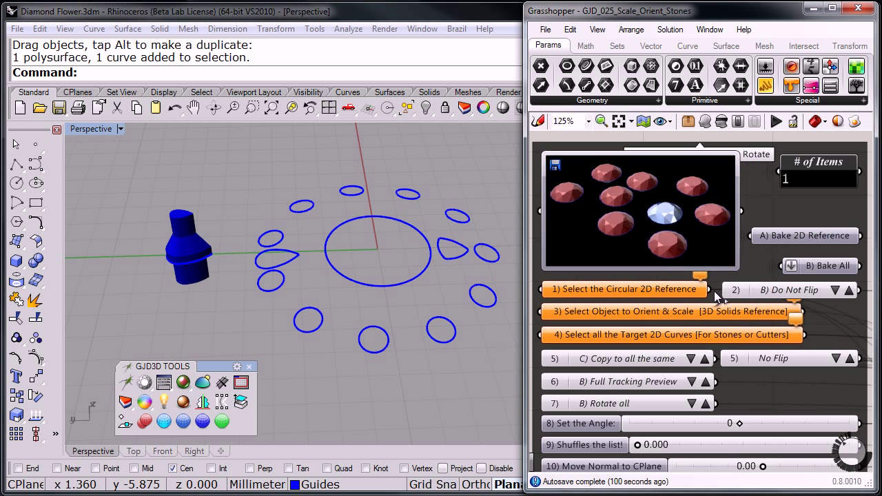
right_click_drag(711, 293, 714, 281)
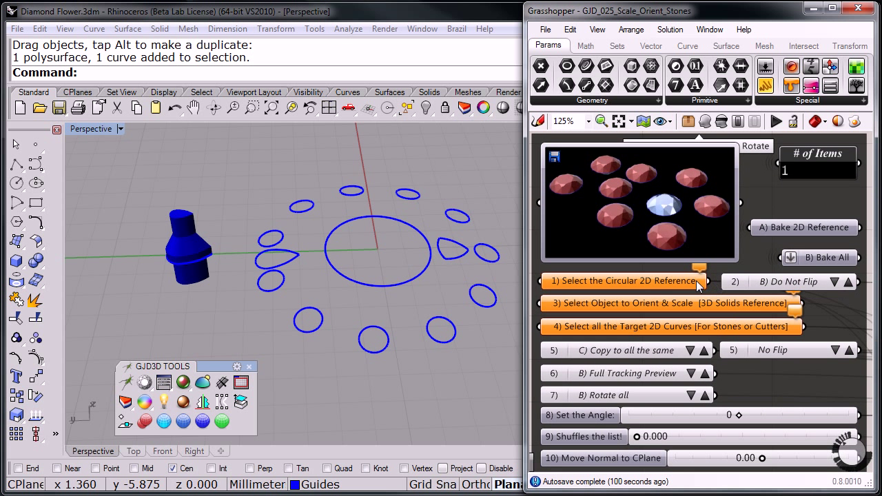
right_click_drag(377, 287, 360, 288, "shift")
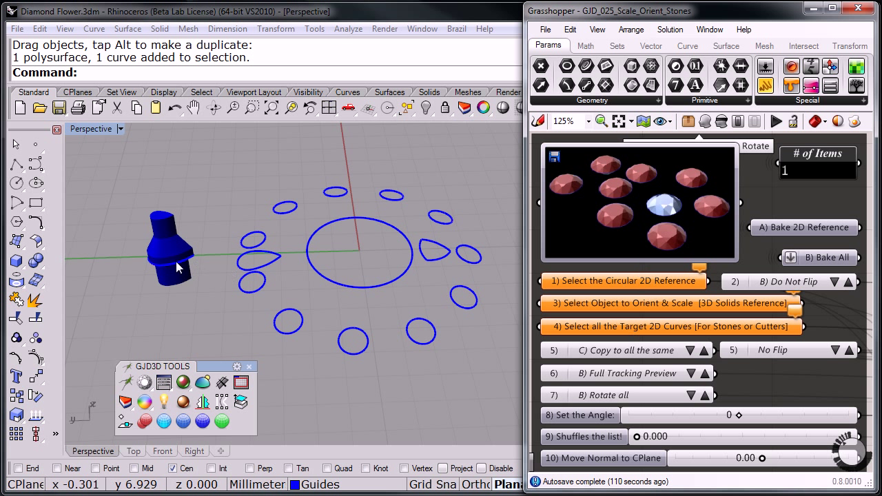
right_click_drag(173, 270, 256, 272)
right_click(601, 280)
left_click(654, 480)
scroll(175, 307, "up", 5)
left_click(183, 304)
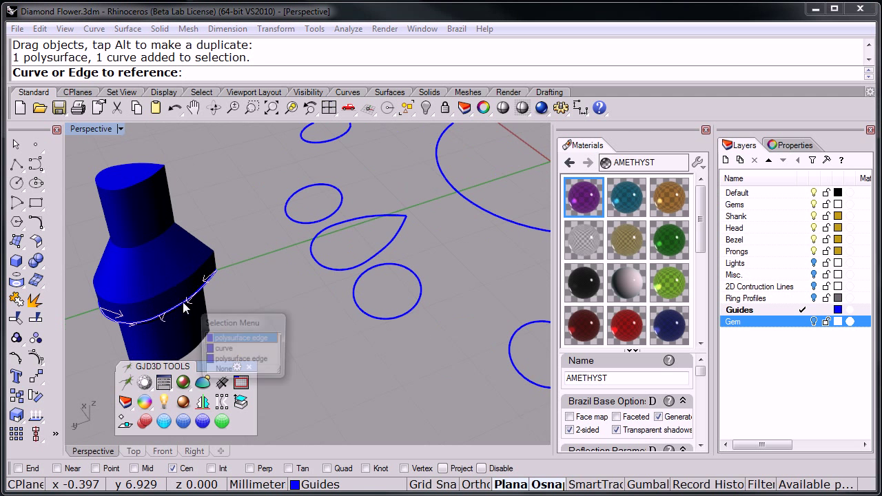
left_click(223, 350)
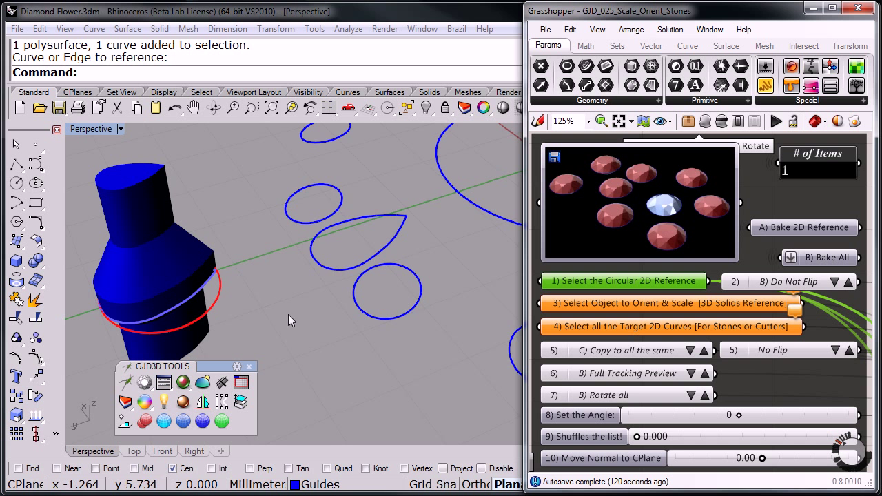
Step: Bake the circular 2D reference around the cutter onto the Guides layer
right_click_drag(288, 314, 266, 274)
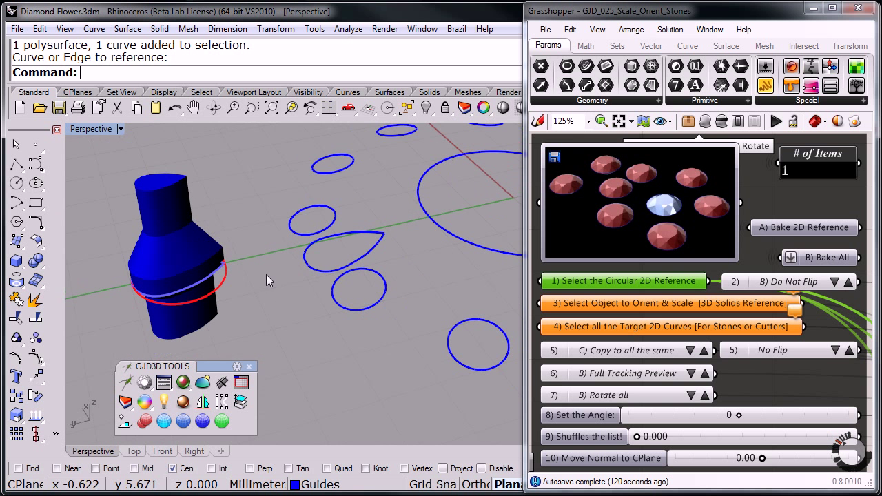
left_click(793, 228)
right_click(793, 226)
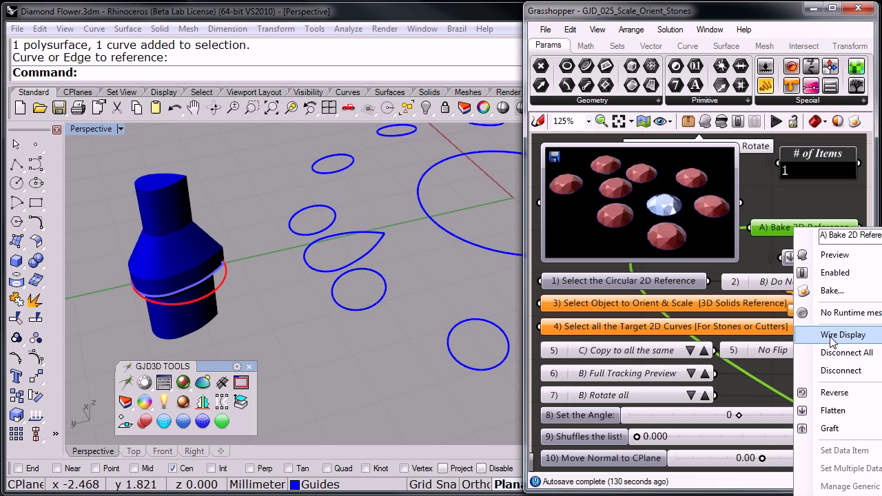
left_click(846, 308)
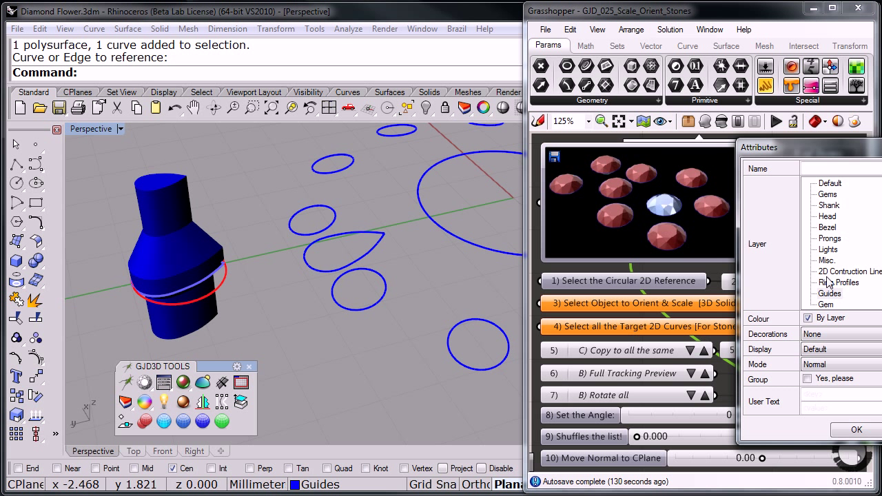
left_click(830, 294)
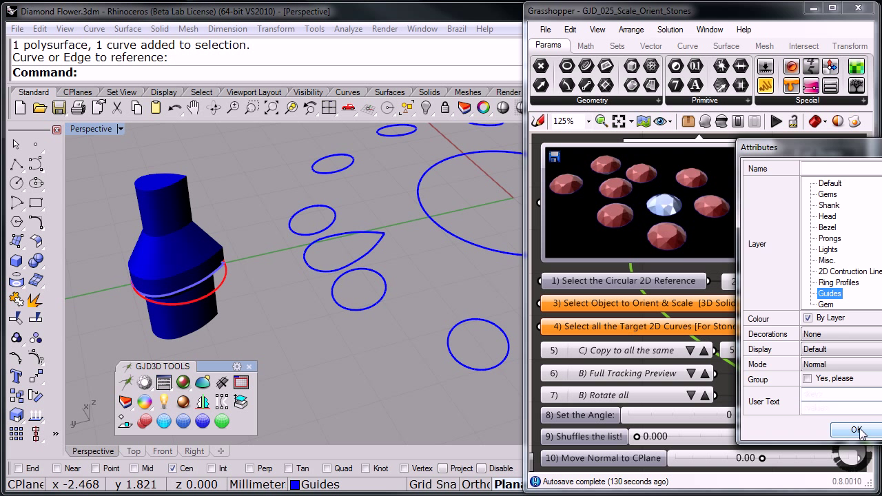
left_click(856, 429)
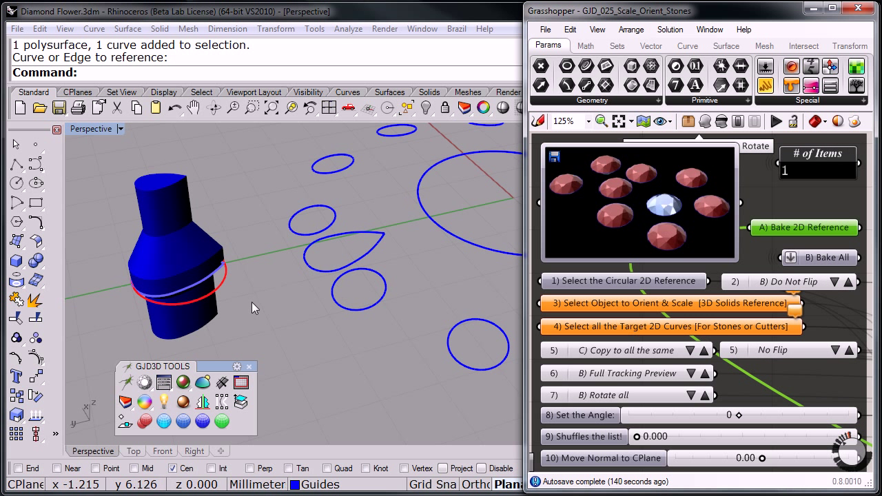
Step: Enable Quad snap and begin orienting the baked circle, using two opposite quadrant points as its reference points
left_click(227, 287)
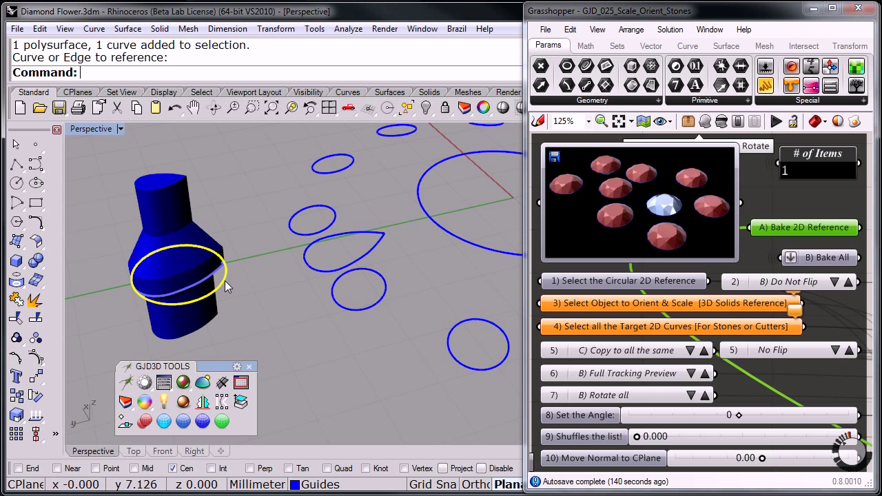
right_click_drag(255, 293, 269, 292)
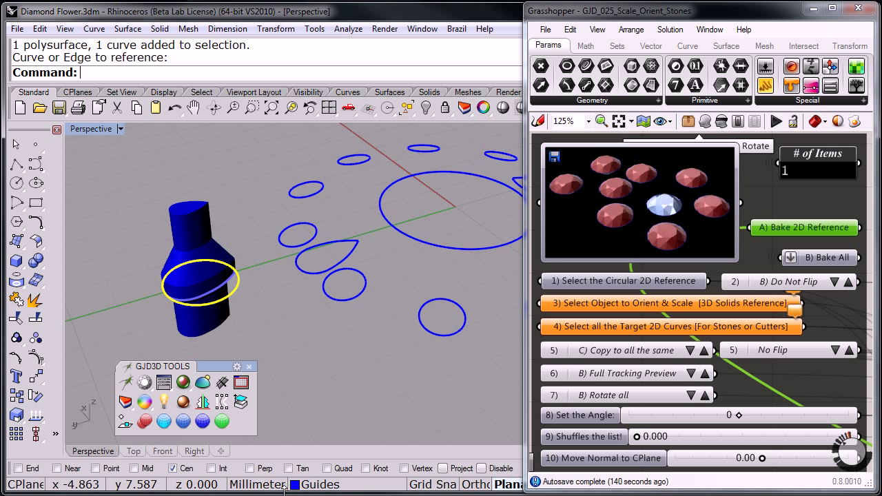
left_click(332, 468)
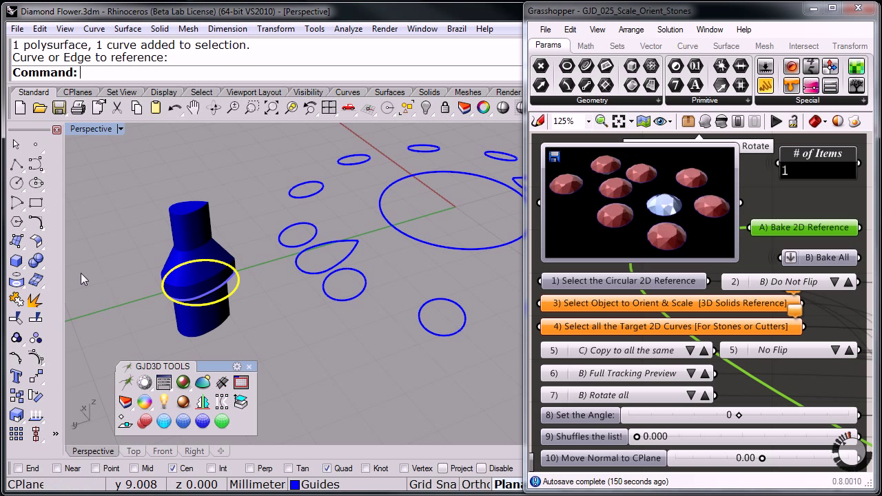
left_click(37, 383)
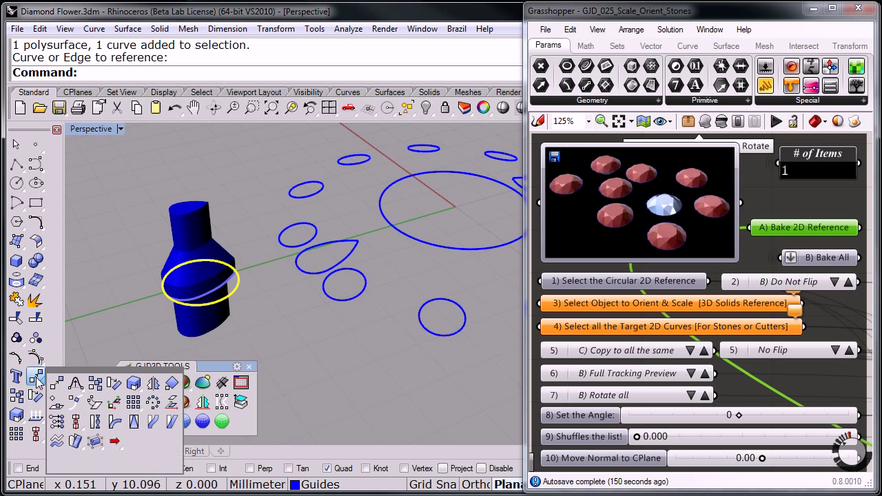
left_click(171, 384)
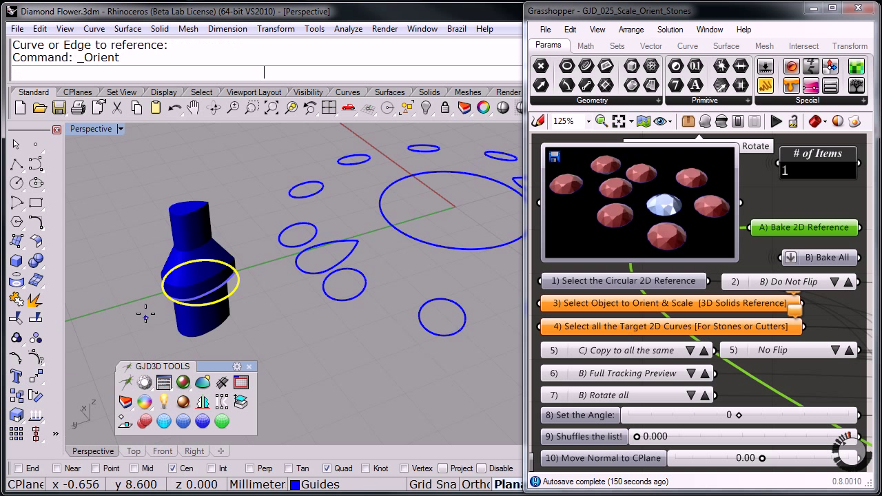
left_click(176, 296)
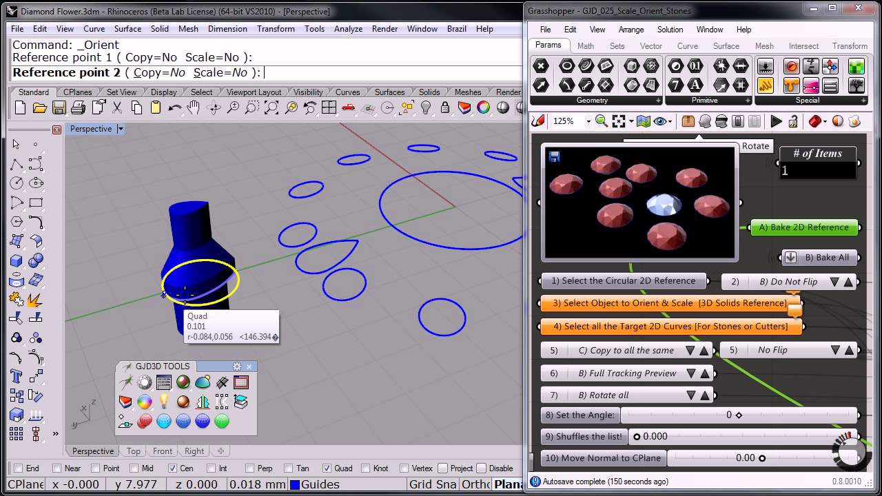
left_click(238, 274)
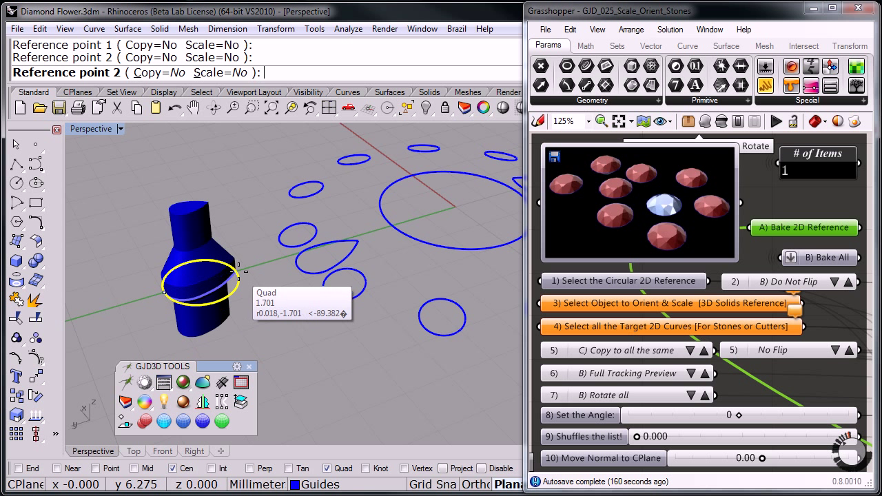
Step: Place a 3D-scaled copy of the circle on the nearby pear guide, from its rounded end to its tip using End snap
left_click(298, 266)
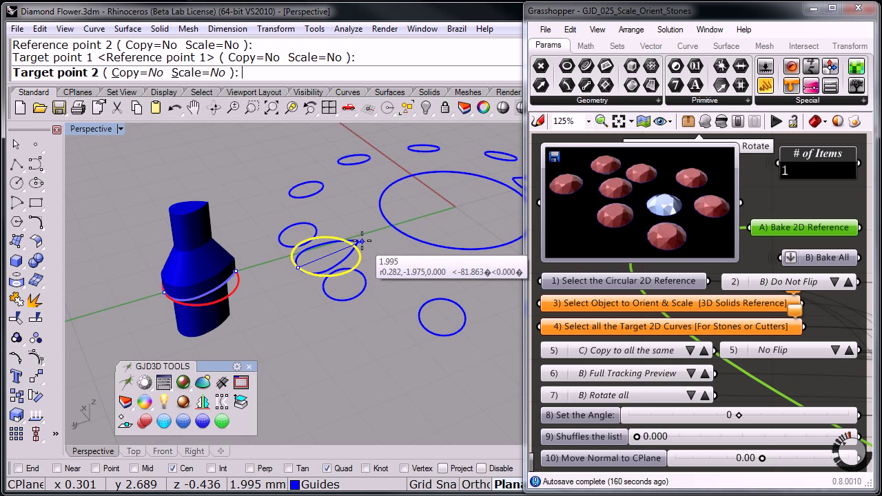
left_click(182, 75)
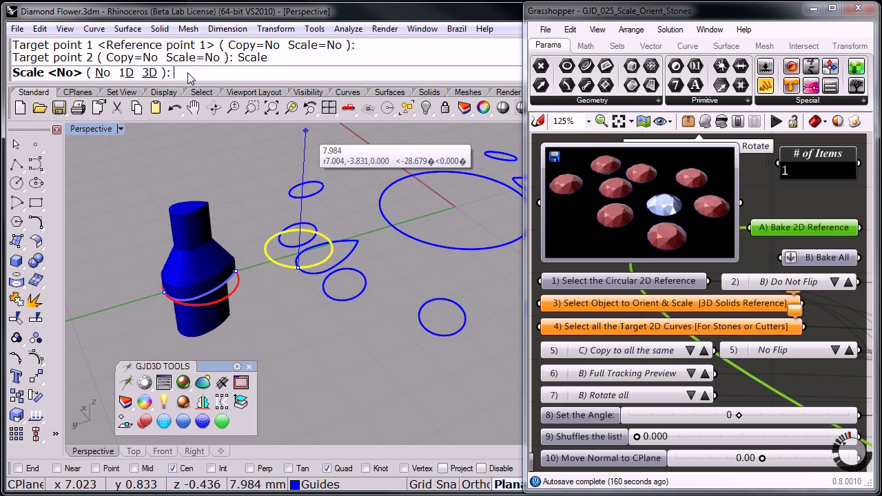
left_click(151, 73)
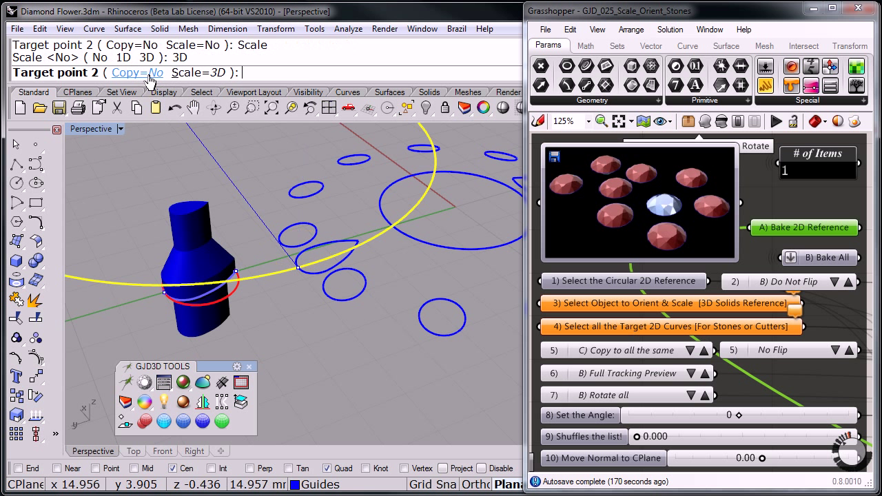
left_click(149, 76)
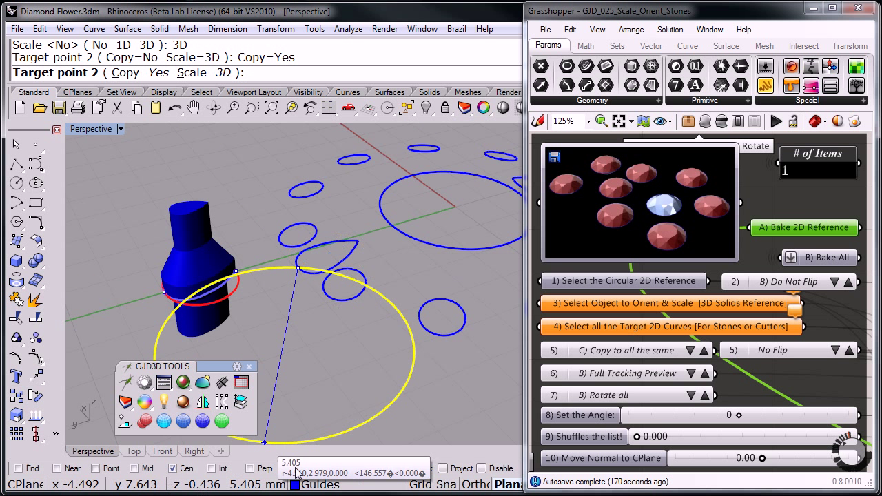
left_click(24, 470)
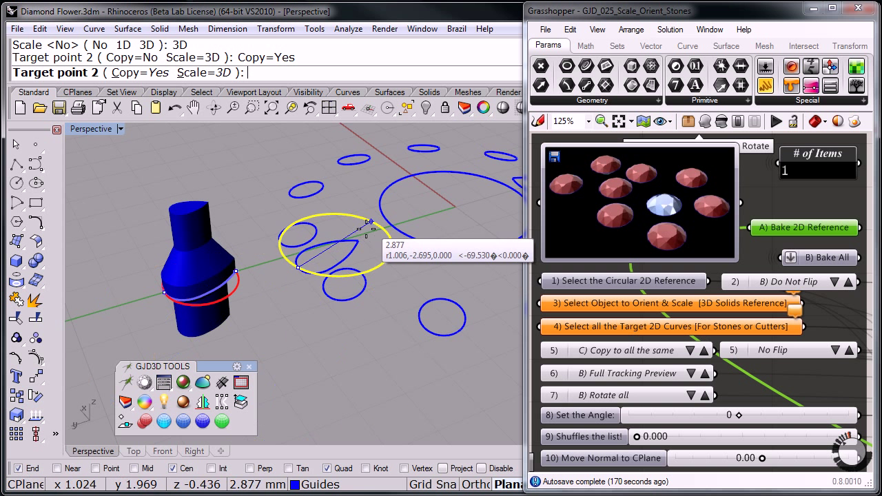
left_click(357, 239)
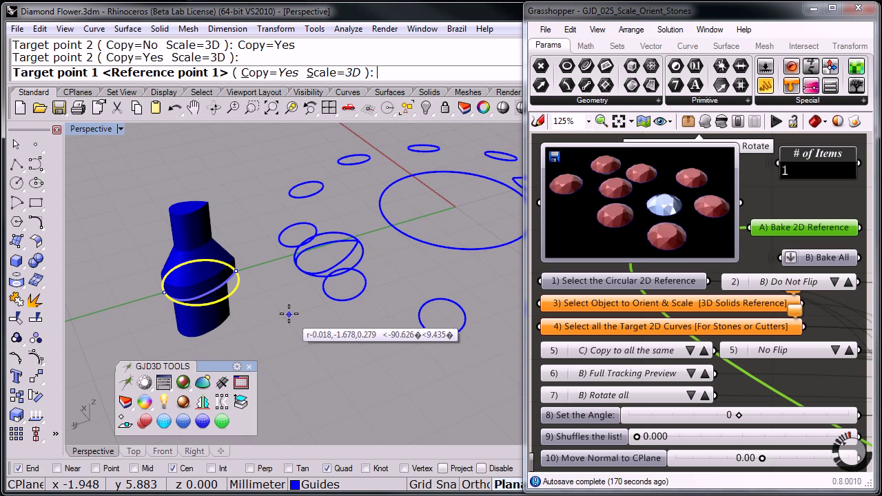
key("Return")
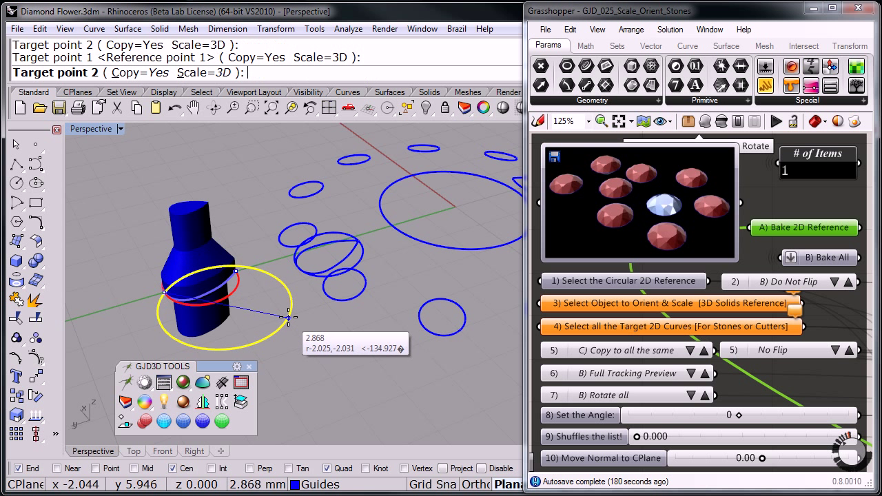
key("Return")
Step: Polar array the circle placed on the pear guide around the origin, with 11 items filling 360 degrees
right_click_drag(288, 299, 303, 337)
left_click(358, 274)
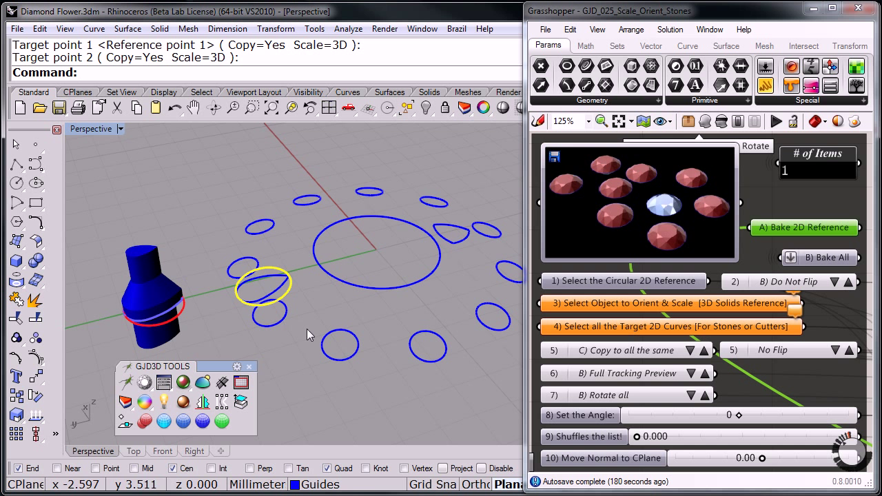
left_click(38, 378)
left_click(153, 405)
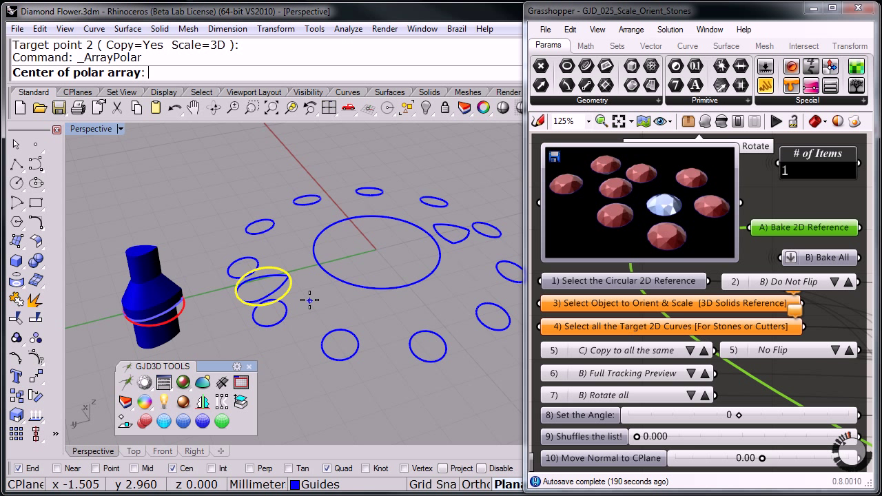
type("0")
key("Return")
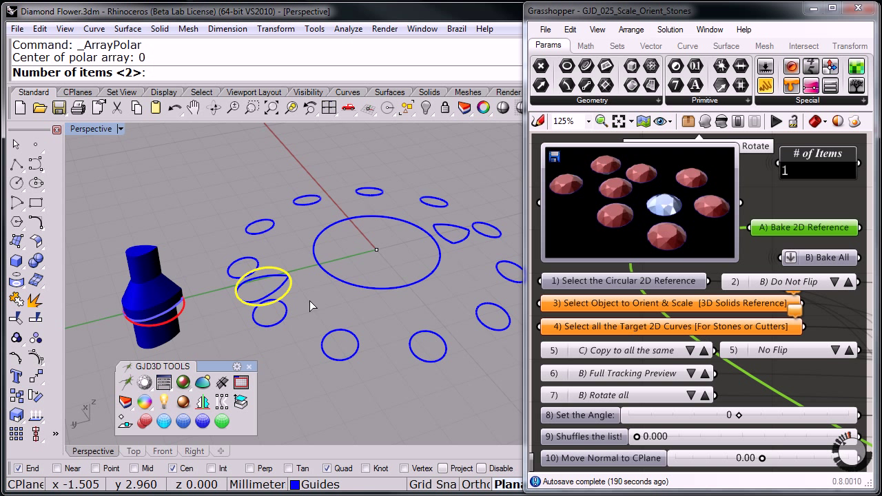
key("Return")
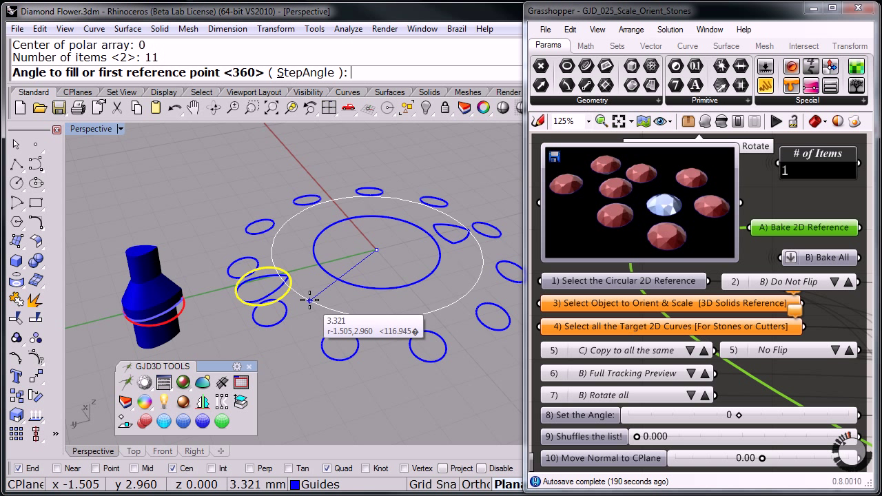
key("Return")
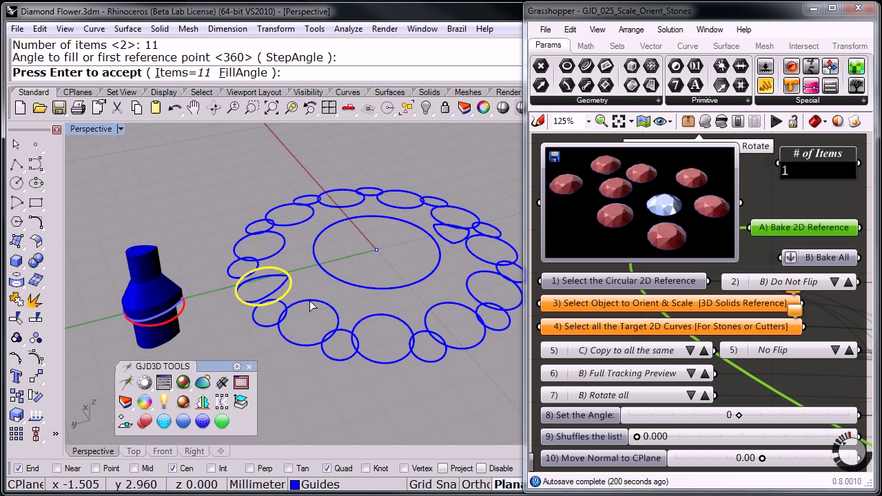
right_click_drag(311, 306, 290, 278)
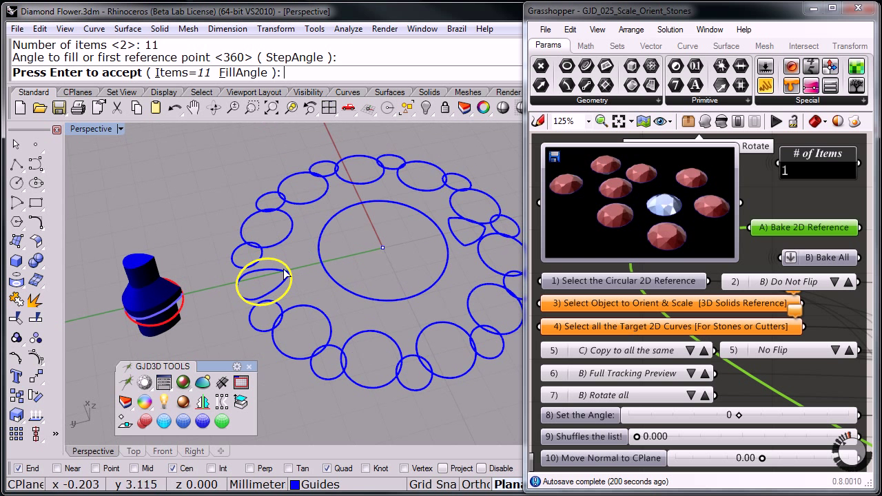
key("Return")
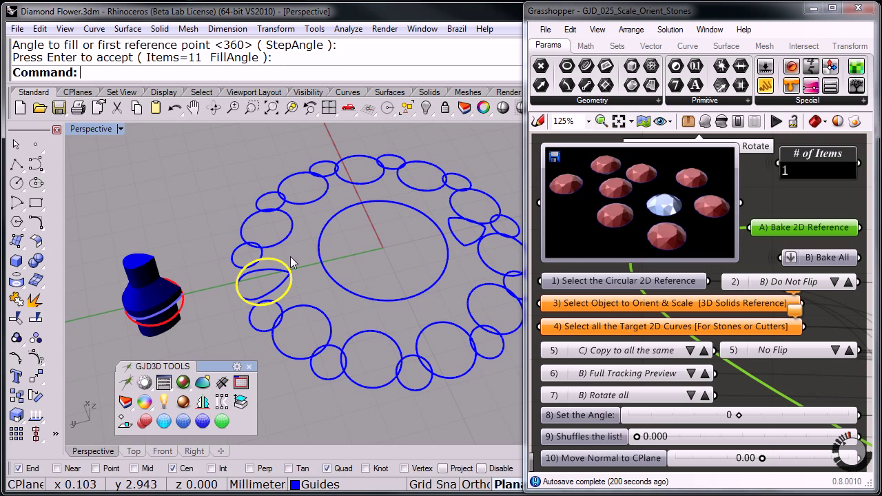
right_click_drag(295, 246, 324, 276)
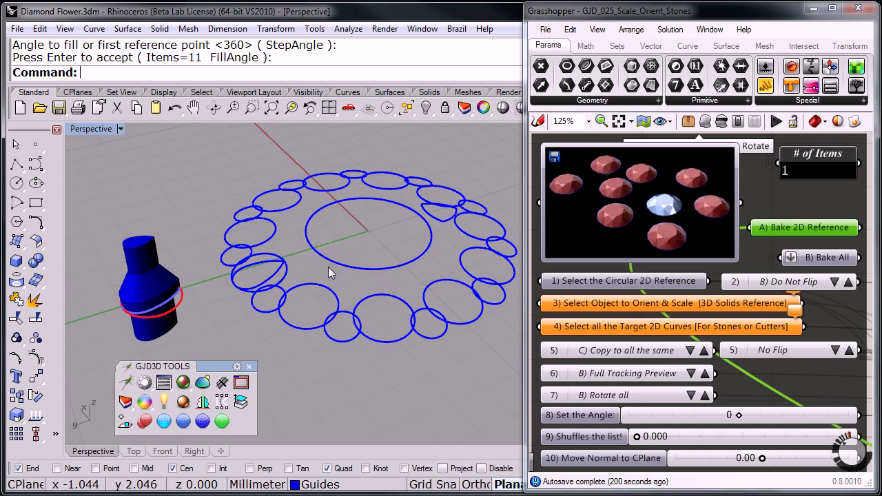
Step: Assign the solid pear-shaped cutter to the definition's 3D solids reference as the object to orient and scale
left_click(628, 304)
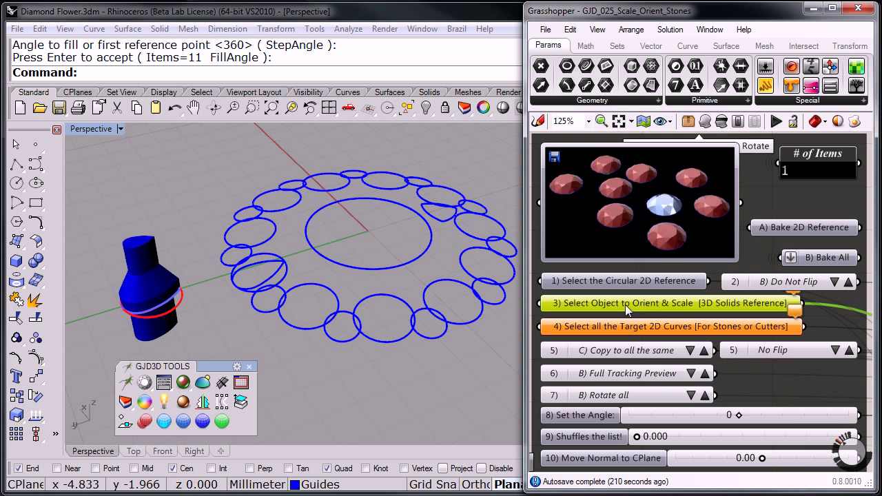
right_click(625, 304)
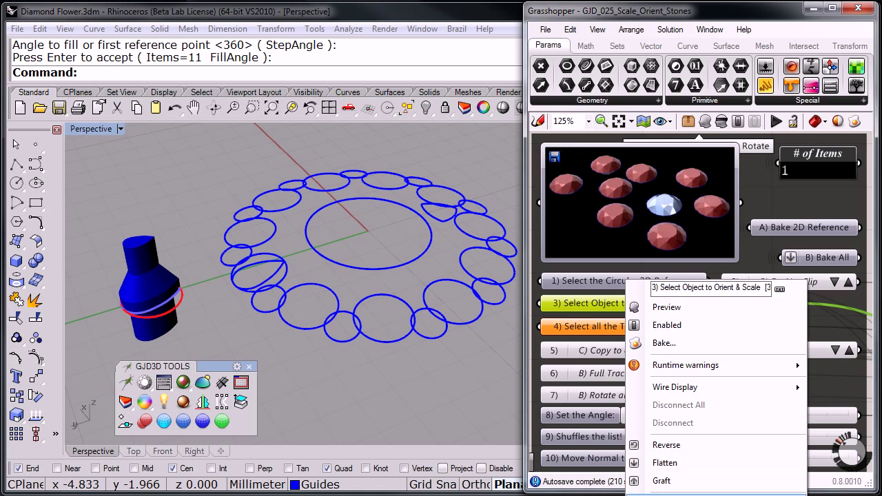
left_click(682, 495)
left_click(151, 244)
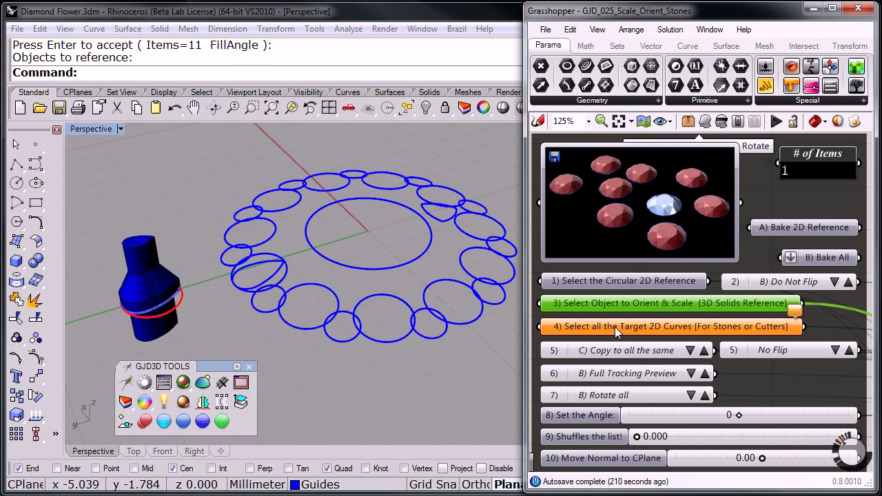
Step: Assign all 11 arrayed large circles around the flower to the definition's target 2D curves
right_click(661, 329)
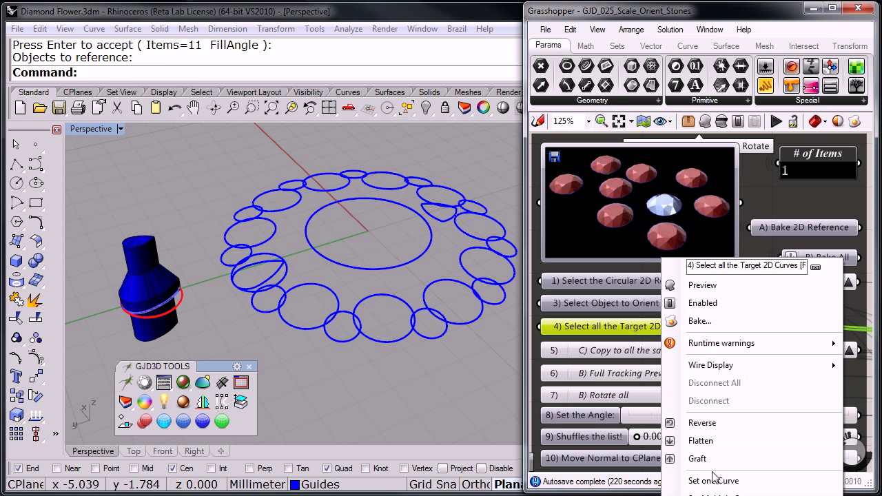
left_click(717, 494)
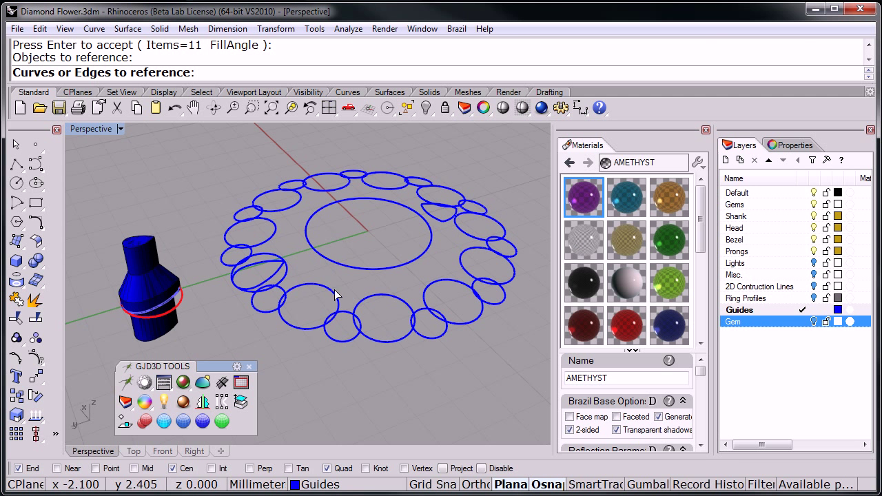
left_click(337, 303)
left_click(286, 274)
left_click(273, 226)
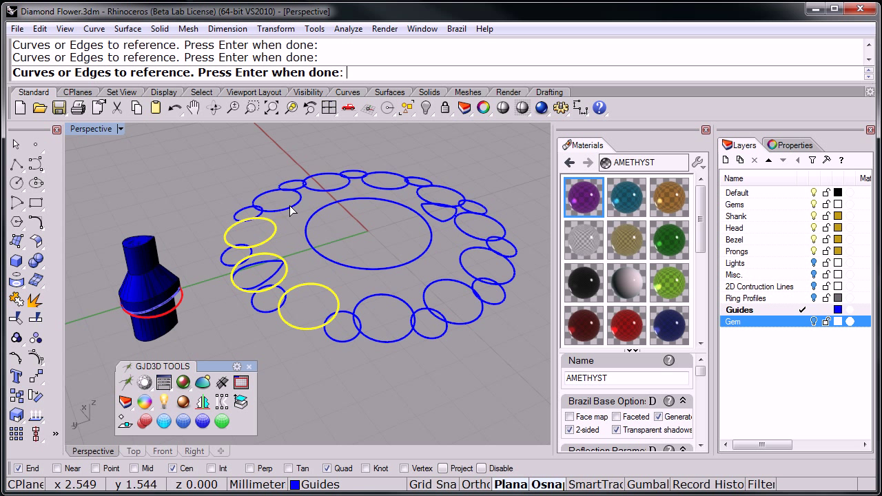
left_click(296, 206)
left_click(318, 191)
left_click(422, 200)
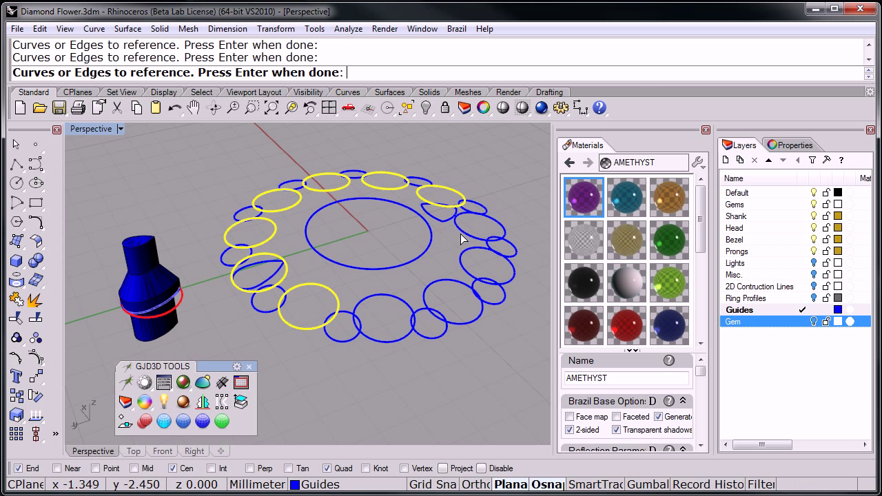
left_click(466, 238)
left_click(469, 259)
left_click(450, 281)
left_click(399, 296)
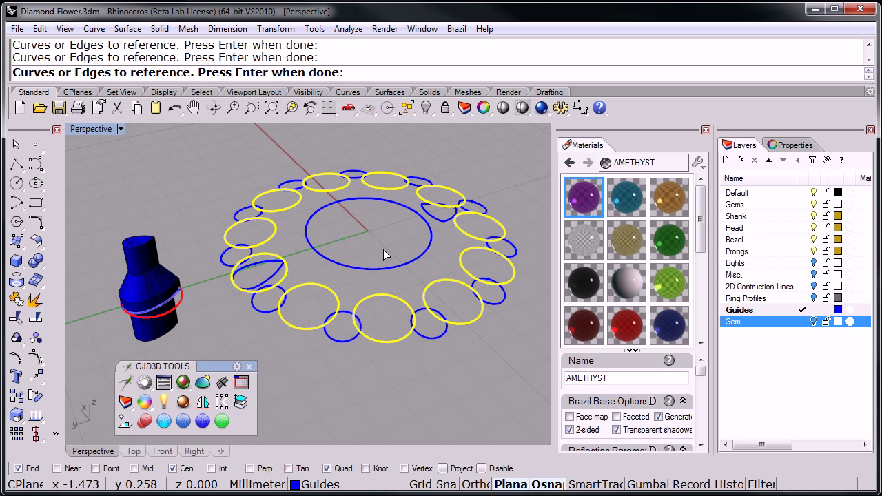
key("Return")
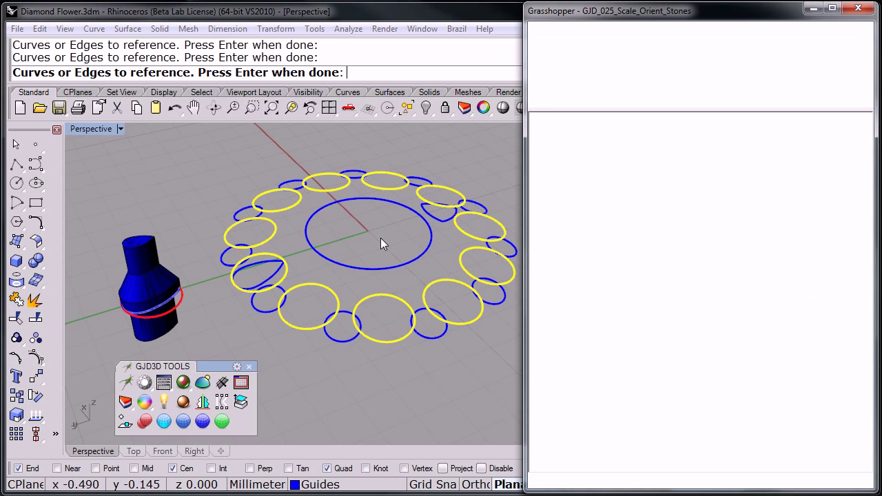
Step: Inspect the oriented cutters, try the Box Tracking Preview and return to Full Tracking Preview
right_click_drag(376, 239, 339, 200)
scroll(372, 288, "up", 3)
right_click_drag(461, 314, 286, 197)
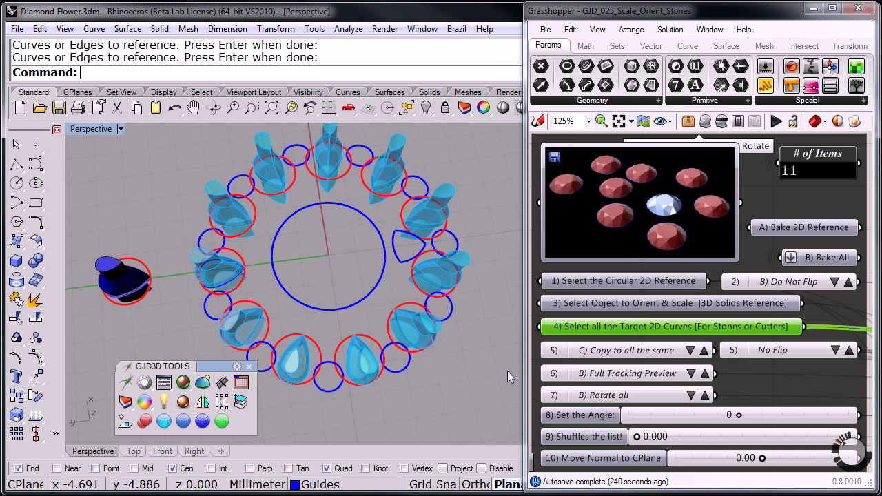
right_click_drag(400, 353, 449, 301)
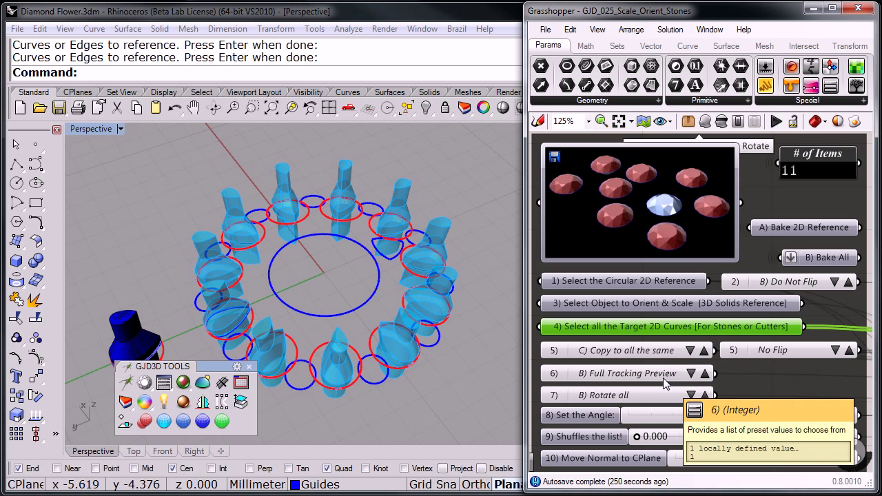
left_click(693, 374)
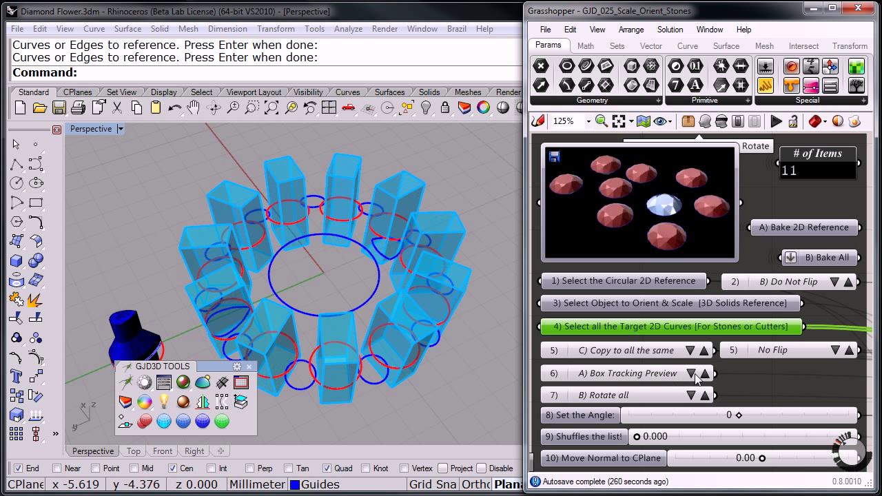
left_click(695, 376)
left_click(693, 374)
left_click(694, 375)
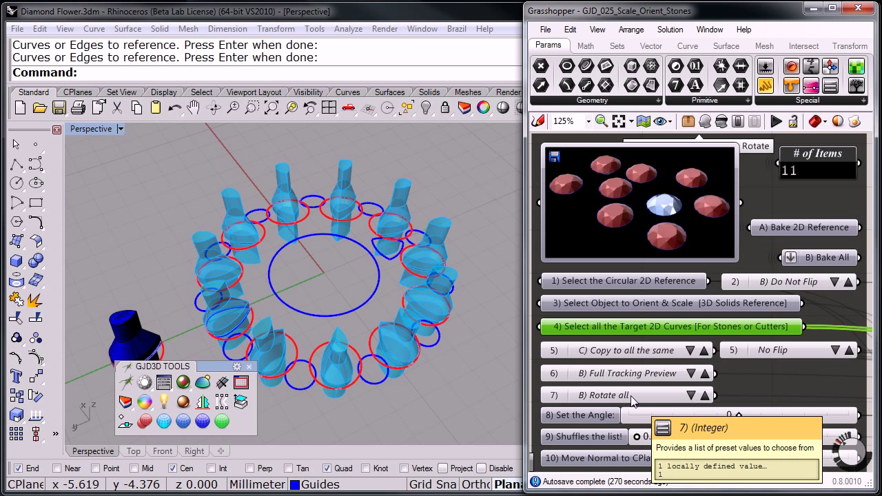
Step: Try a rotation angle of -20 on all the cutters and reset the angle to 0
mouse_move(739, 418)
left_mouse_down()
mouse_move(767, 418)
mouse_move(722, 418)
mouse_move(744, 418)
left_mouse_up()
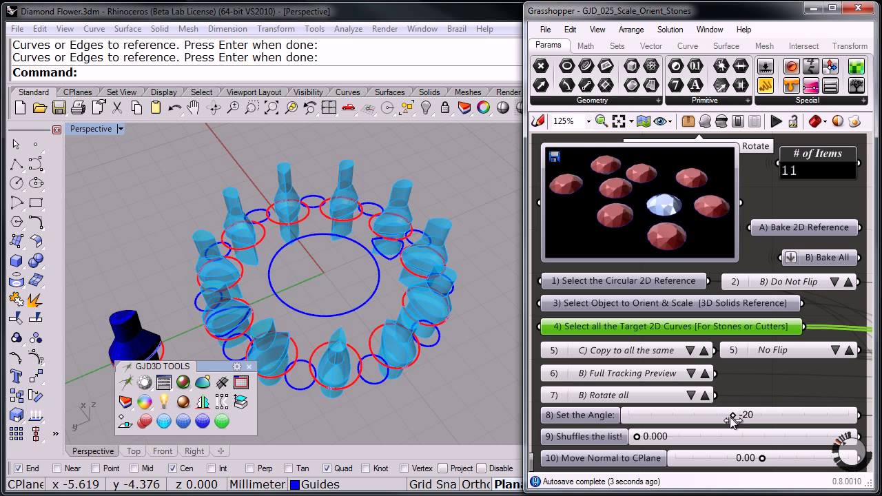
double_click(746, 417)
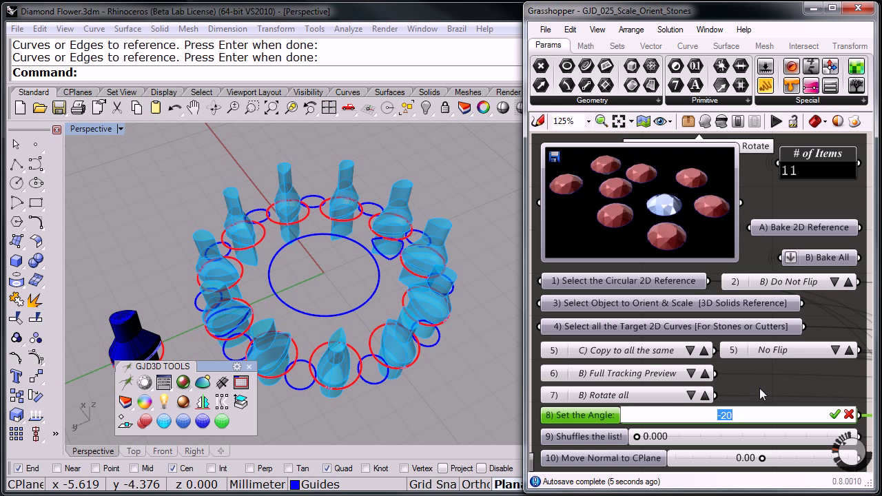
key("Return")
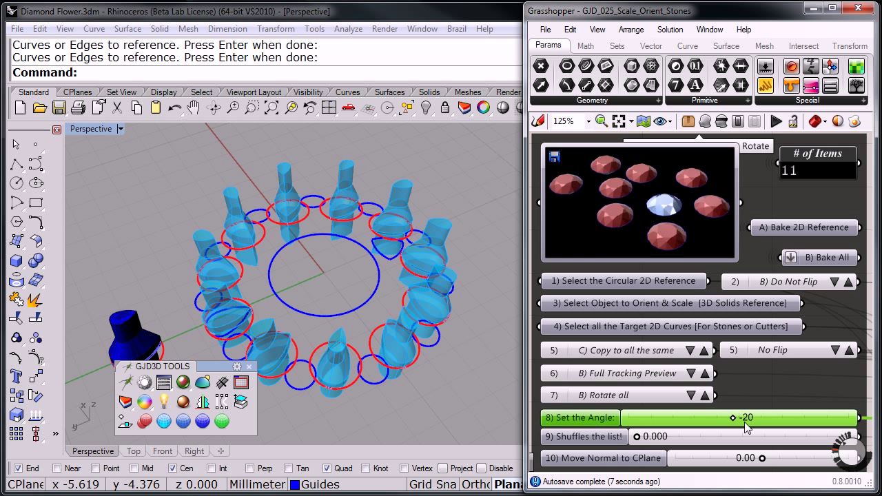
double_click(746, 416)
key("Return")
type("0")
double_click(749, 420)
type("0")
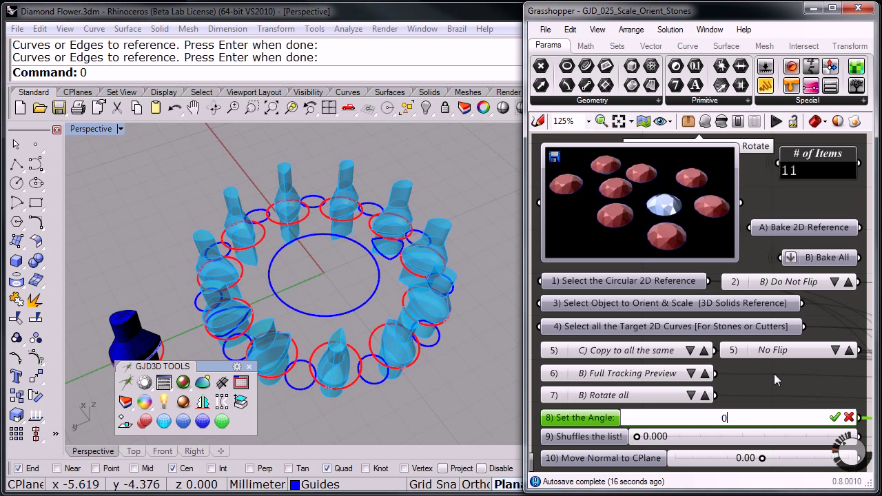
left_click(834, 417)
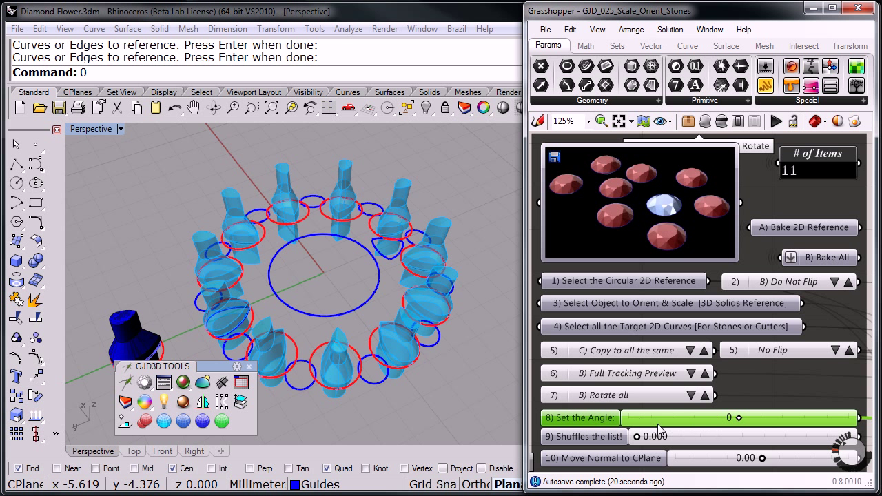
Step: Try the rotation modes Rotate all one by one and Rotate Randomly, and return to Rotate all
left_click(694, 397)
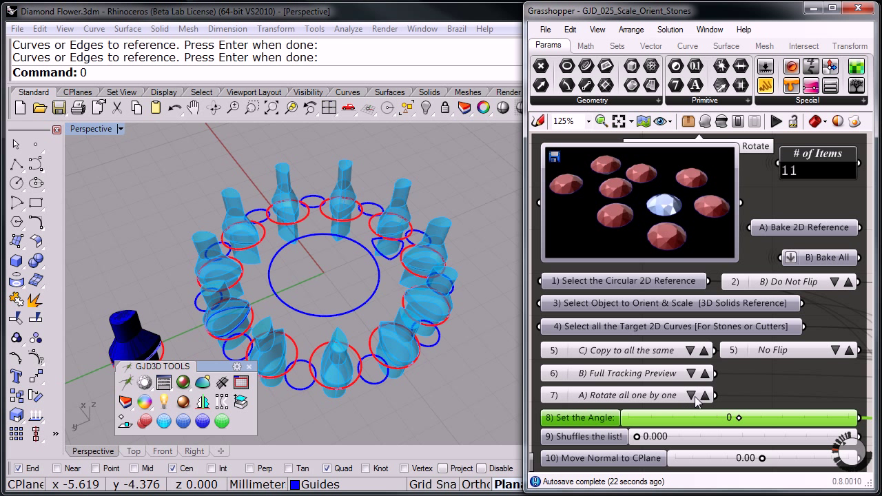
left_click(693, 397)
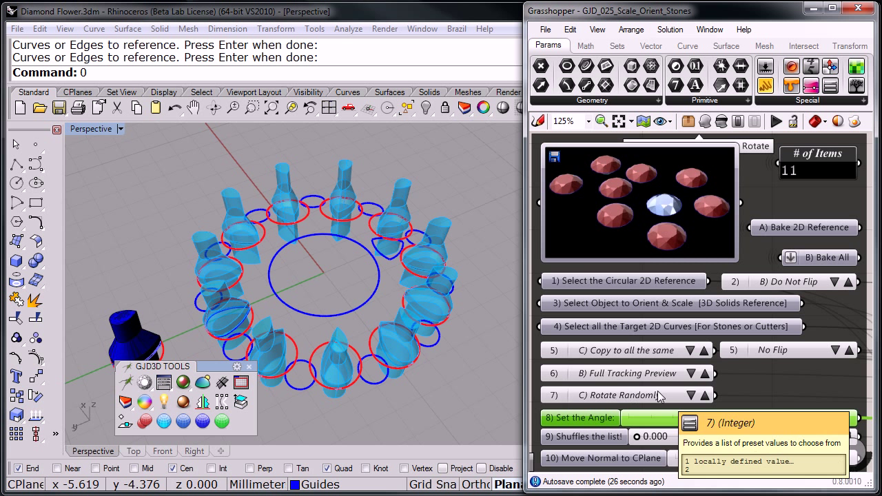
left_click(693, 396)
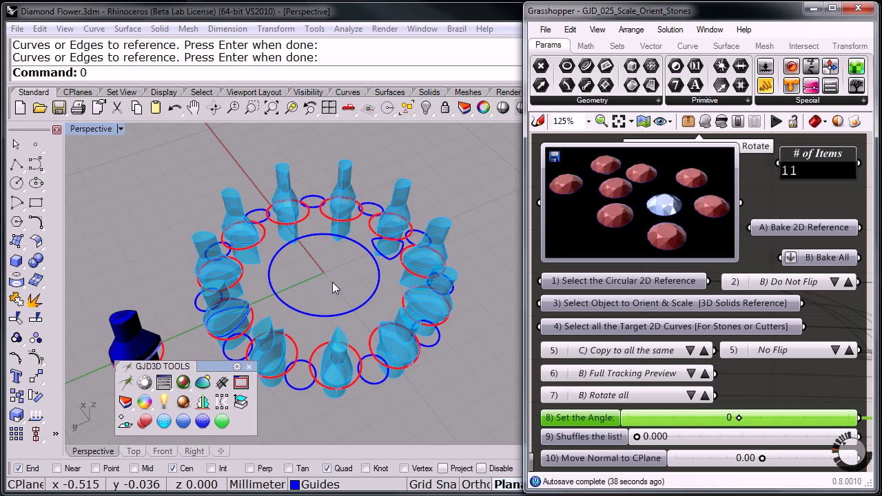
Step: Bake all eleven oriented cutters from the definition's Bake All output onto the Shank layer
right_click_drag(332, 288, 341, 227)
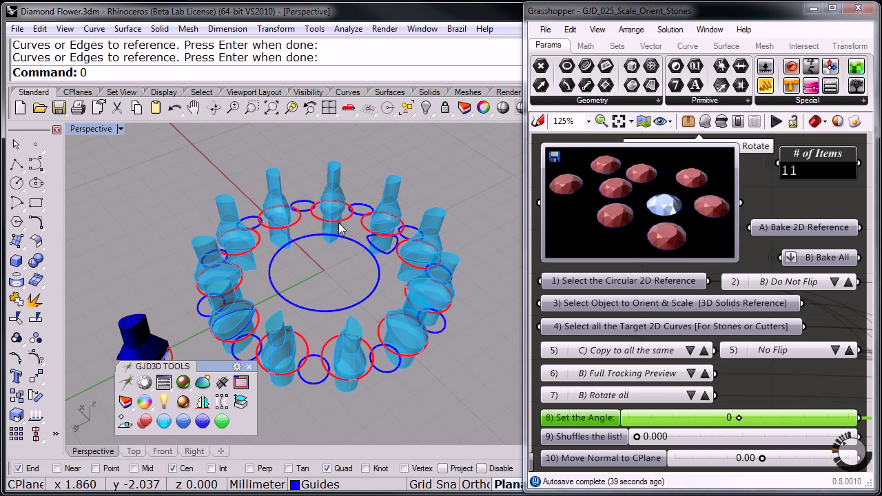
mouse_move(800, 394)
right_mouse_down()
mouse_move(774, 337)
mouse_move(793, 404)
right_mouse_up()
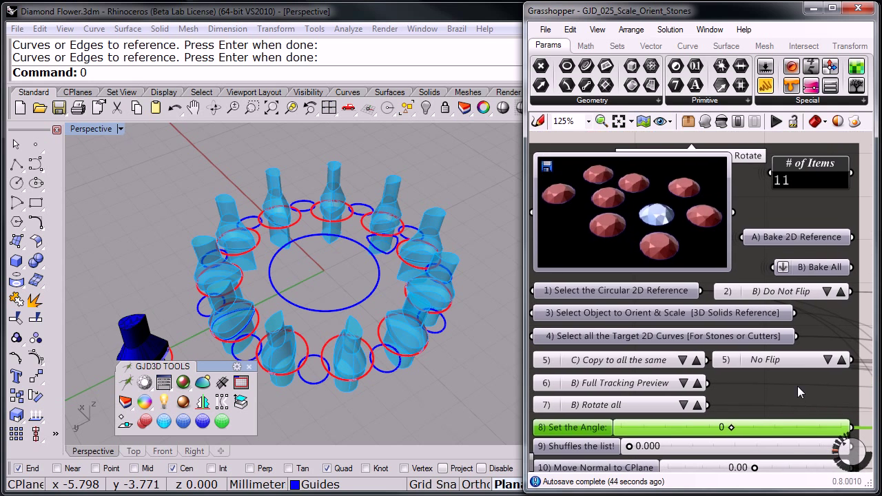
left_click(818, 269)
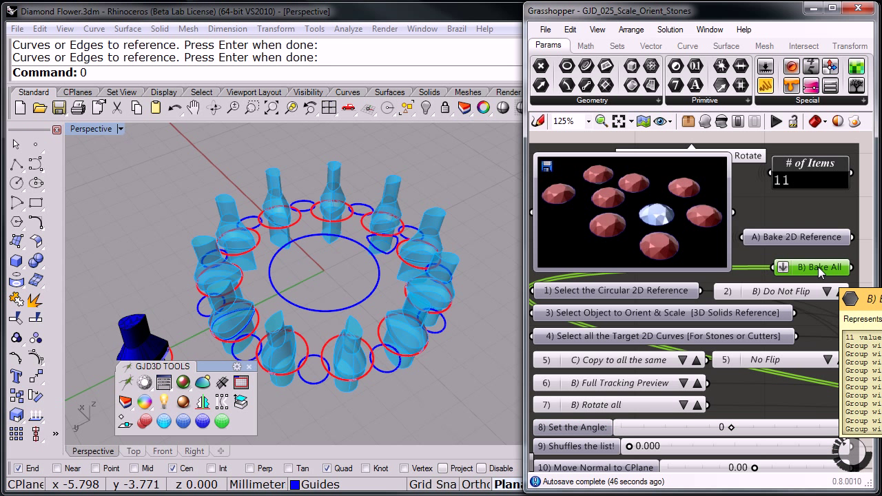
right_click(820, 272)
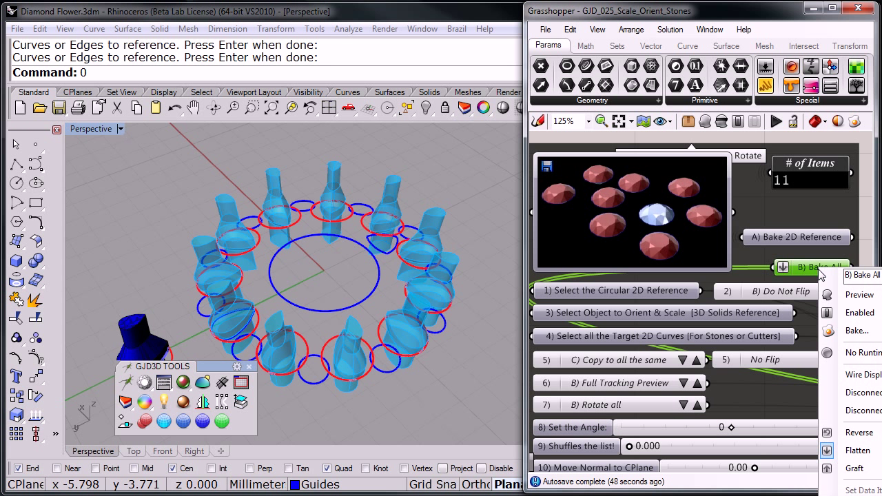
left_click(837, 330)
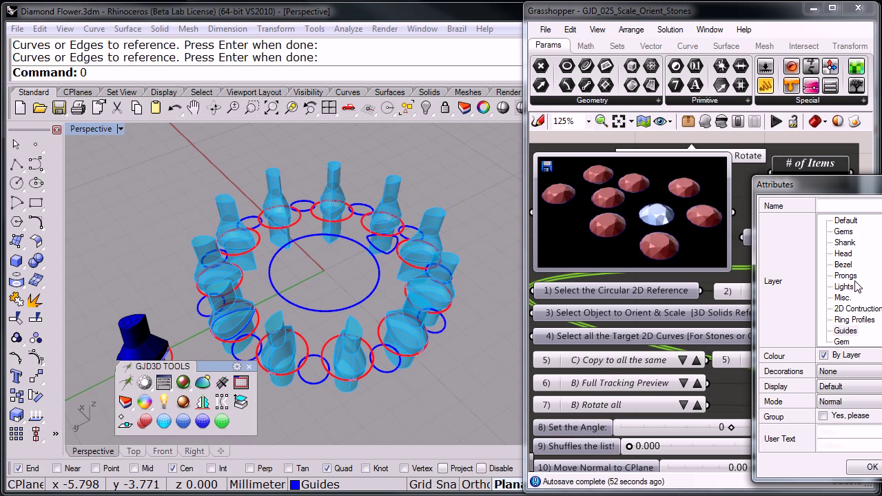
left_click(846, 243)
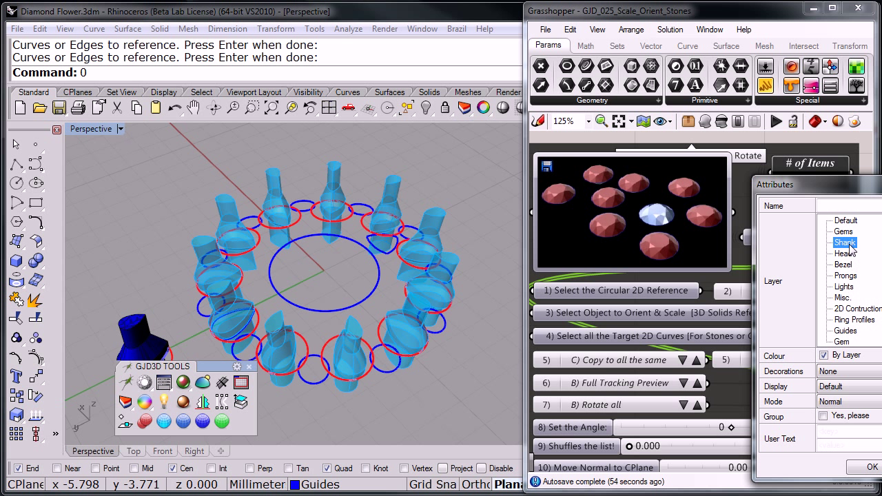
left_click(871, 468)
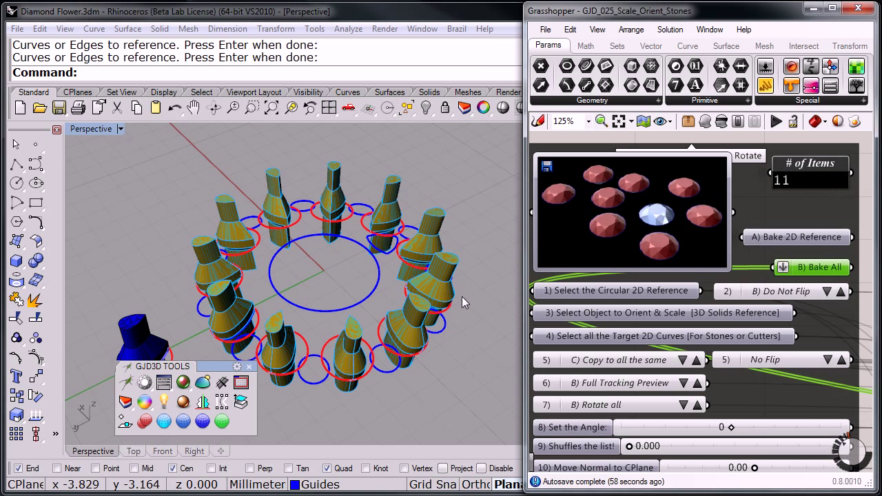
right_click_drag(463, 335, 386, 310)
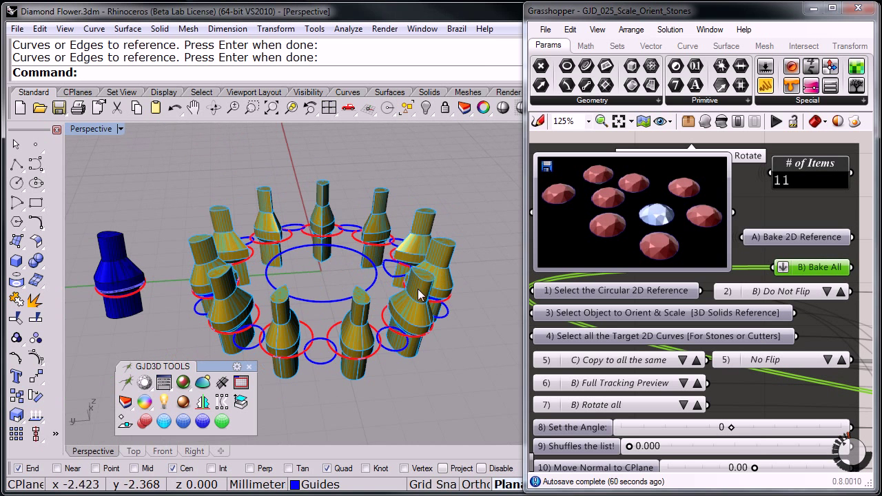
Step: Close the GJD_025_Scale_Orient_Stones definition and deselect the baked cutters in the Rhino model
left_click(548, 32)
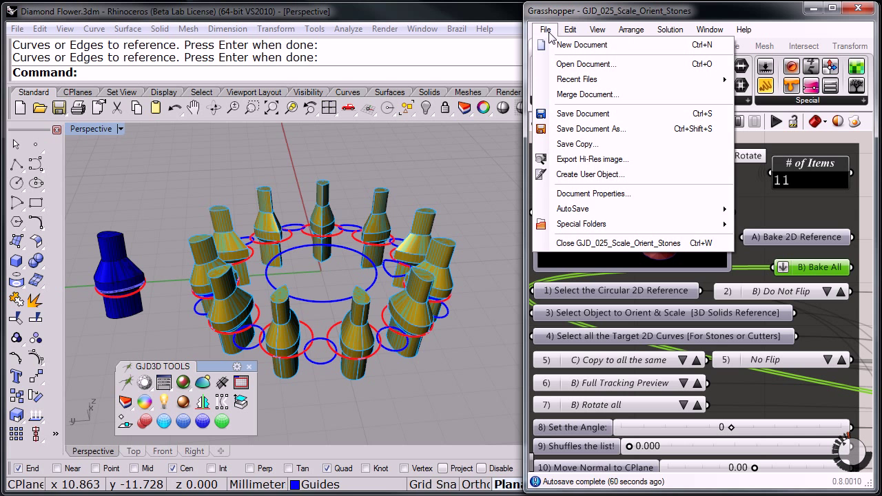
left_click(586, 246)
left_click(744, 288)
scroll(414, 262, "up", 5)
left_click(432, 266)
Step: Show all hidden objects of the flower together with the baked cutters
right_click_drag(460, 140, 357, 260)
middle_click(310, 267)
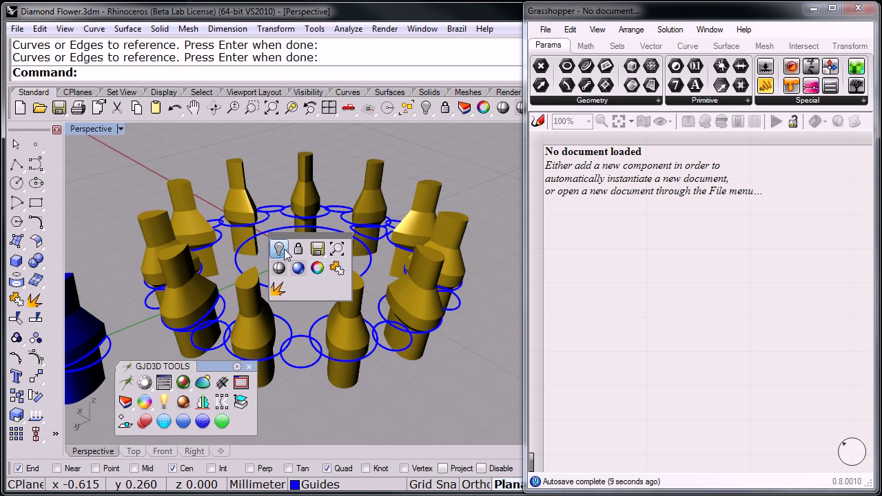
left_click(281, 249)
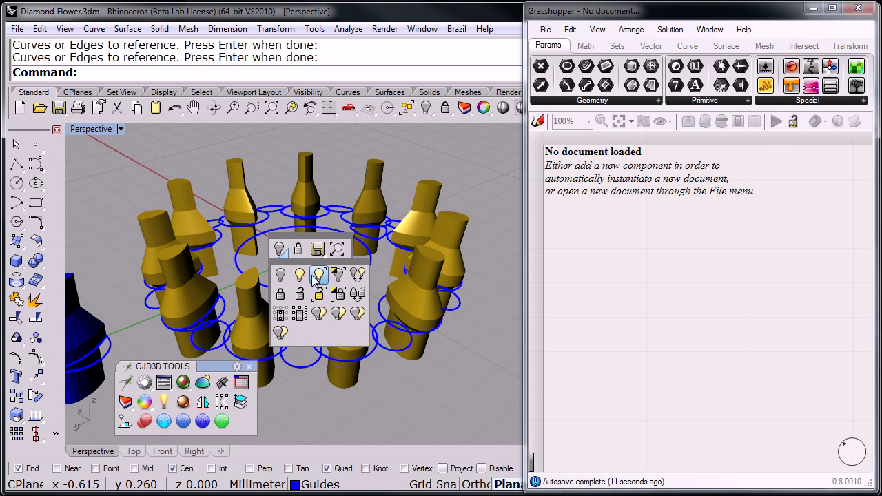
left_click(301, 276)
right_click_drag(369, 253, 352, 340)
scroll(358, 333, "up", 3)
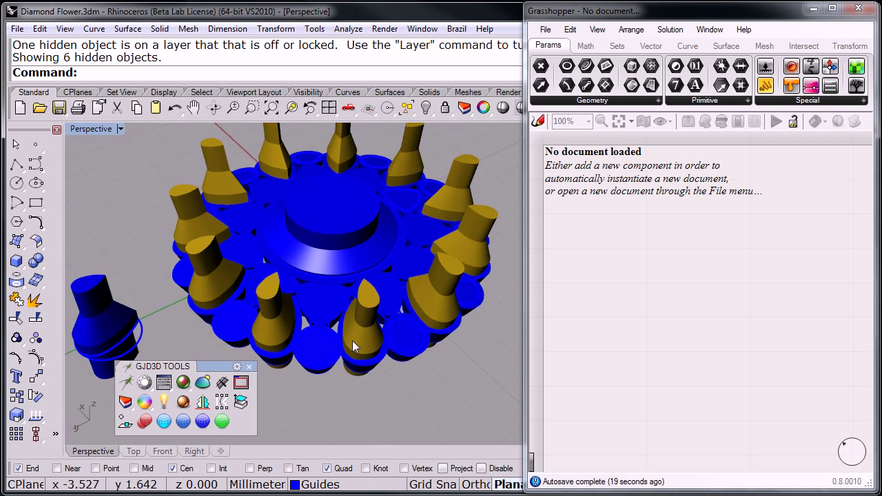
scroll(312, 354, "up", 4)
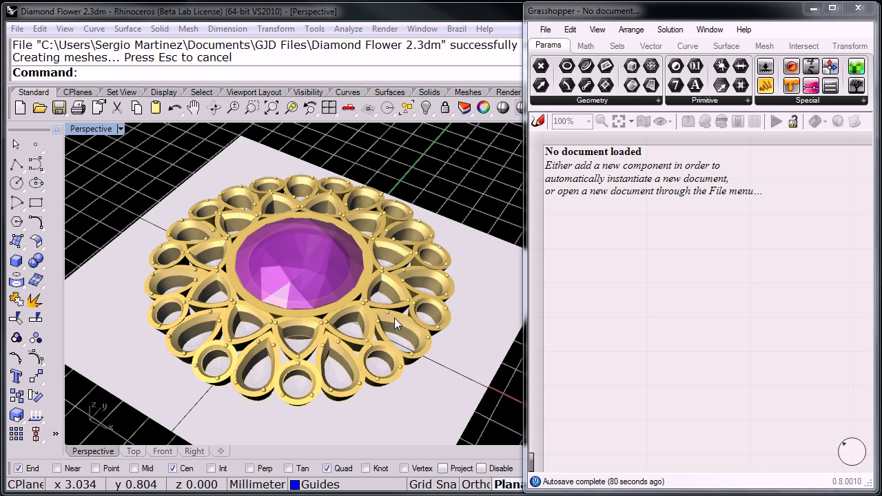
Step: Examine the finished Diamond Flower 2 model's bezels, prongs and centre stone from several angles and distances
right_click_drag(269, 376, 292, 341)
middle_click(292, 340)
scroll(293, 343, "up", 3)
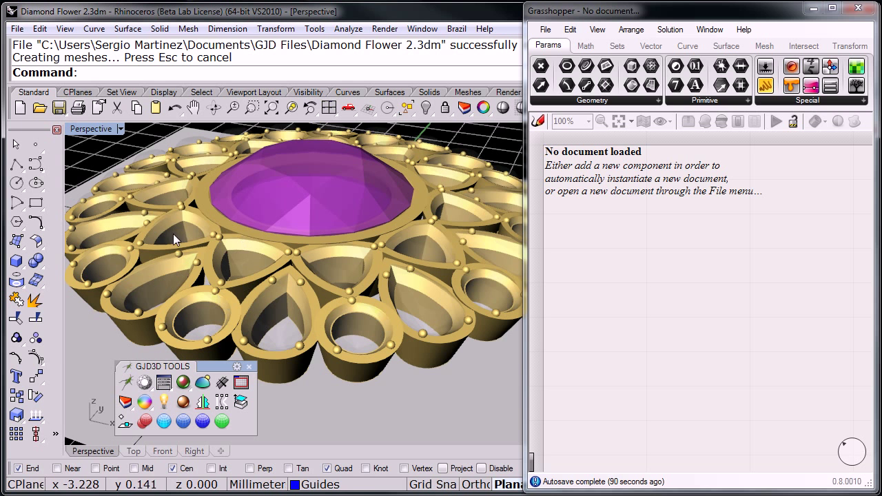
scroll(362, 217, "up", 4)
scroll(359, 221, "down", 3)
right_click_drag(359, 221, 376, 341)
scroll(376, 265, "down", 5)
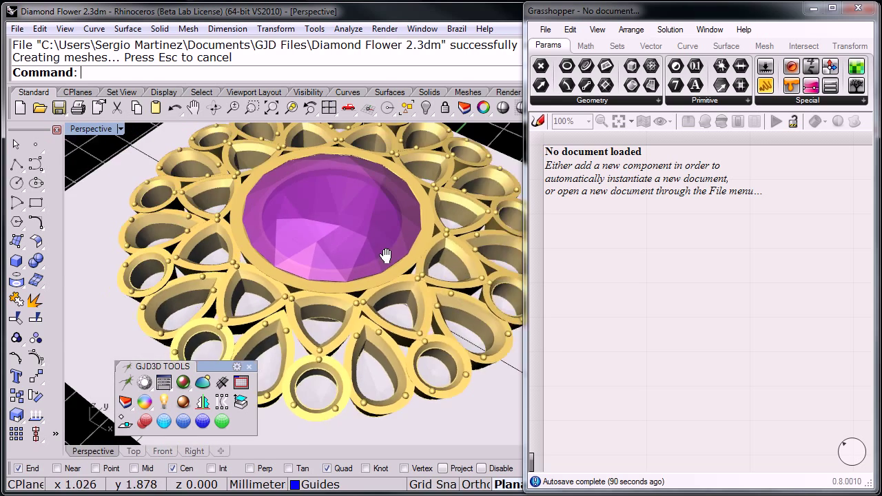
Step: Switch the Perspective viewport to Shaded display and hide the ground plane beneath the flower
left_click(88, 128)
left_click(102, 182)
mouse_move(411, 351)
right_mouse_down()
mouse_move(372, 405)
mouse_move(370, 356)
mouse_move(391, 377)
mouse_move(375, 410)
mouse_move(381, 168)
mouse_move(400, 196)
right_mouse_up()
left_click(375, 411)
middle_click(375, 410)
left_click(343, 391)
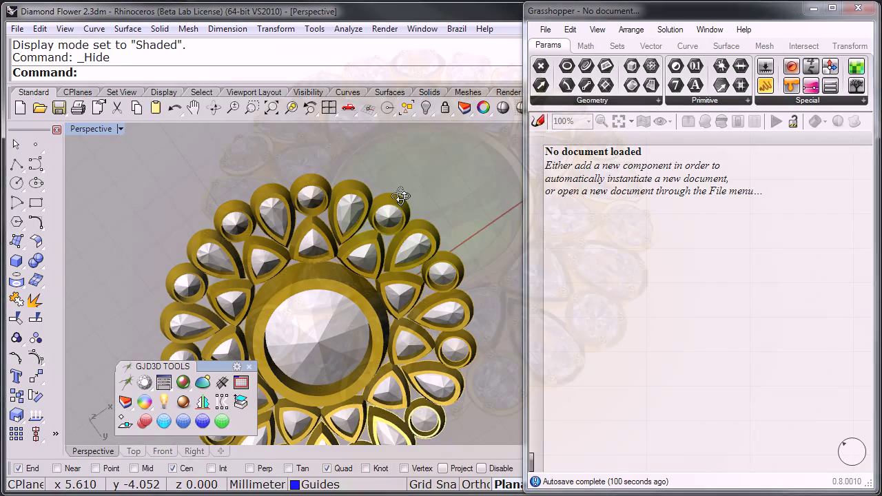